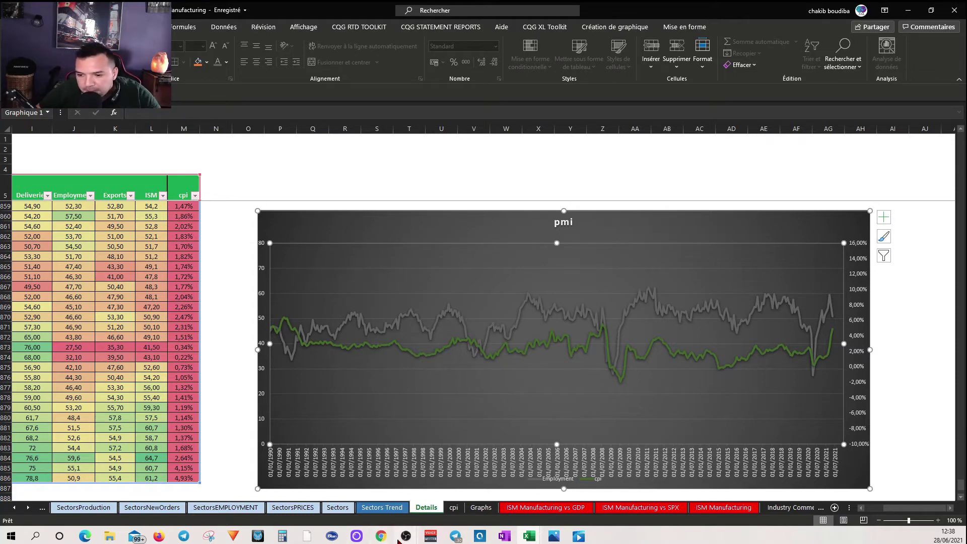
Check the oil forecast entry on the USA workbook's BEC sheet and switch to the OIL workbook.
mouse_move(390, 539)
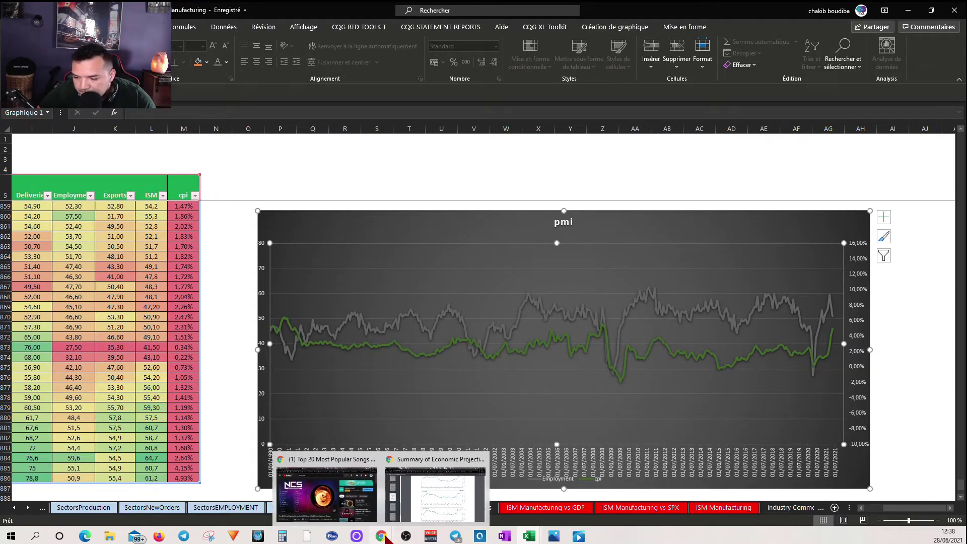
mouse_move(532, 541)
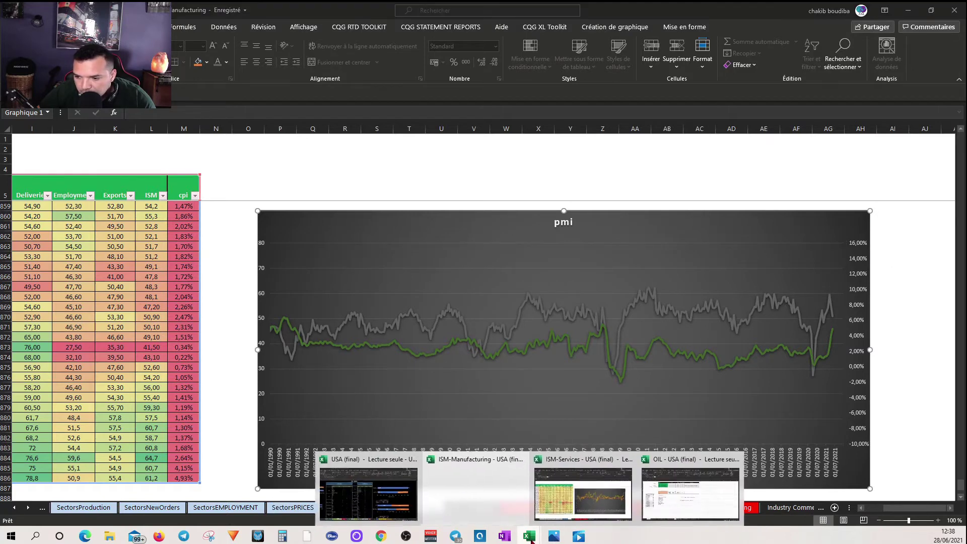
click(398, 484)
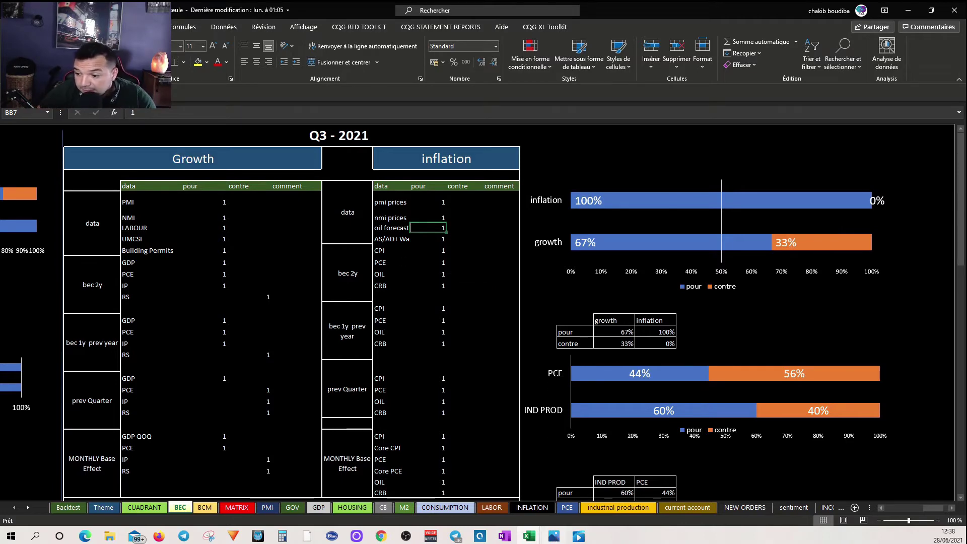
click(536, 537)
click(648, 506)
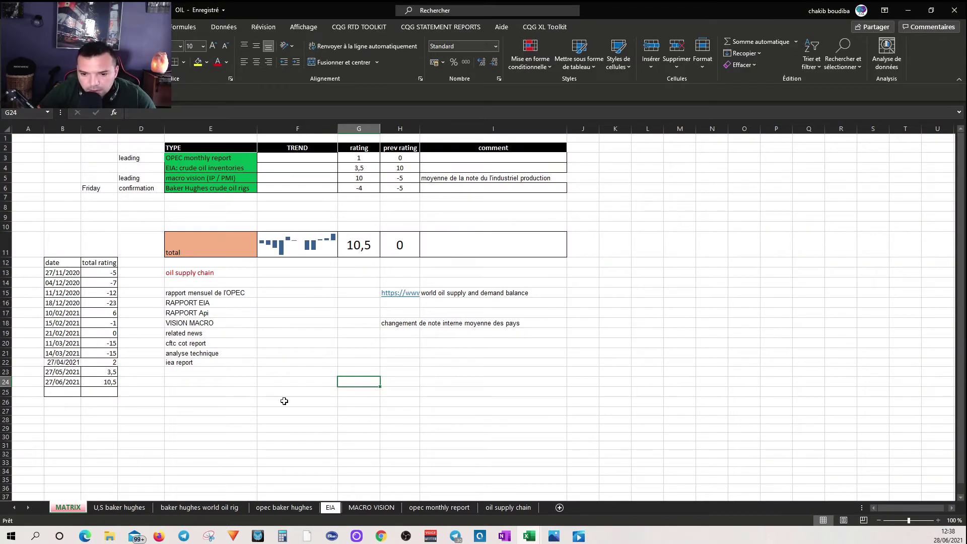
Review the OPEC monthly report, EIA inventories and macro vision indicators on the MATRIX sheet and select the ratings G3:G6.
click(201, 157)
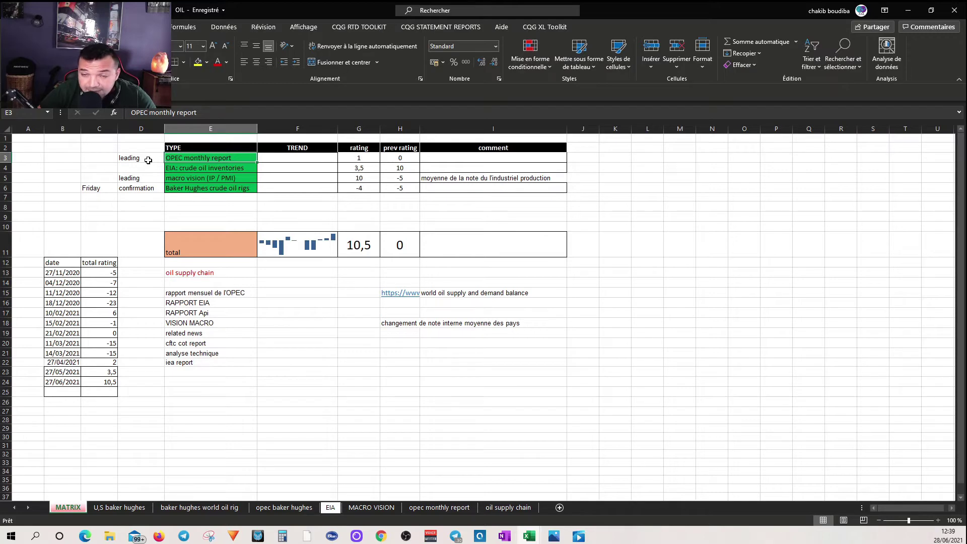
click(206, 169)
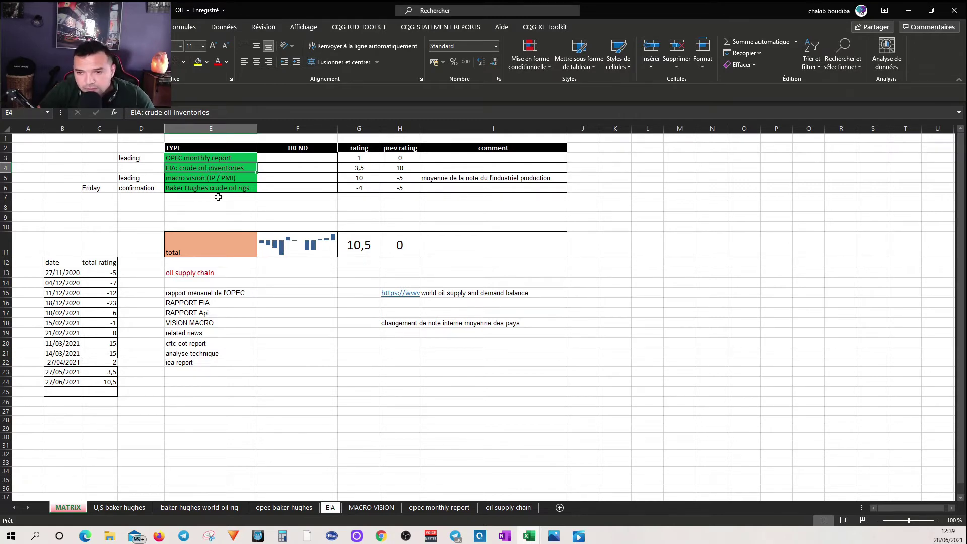
click(192, 180)
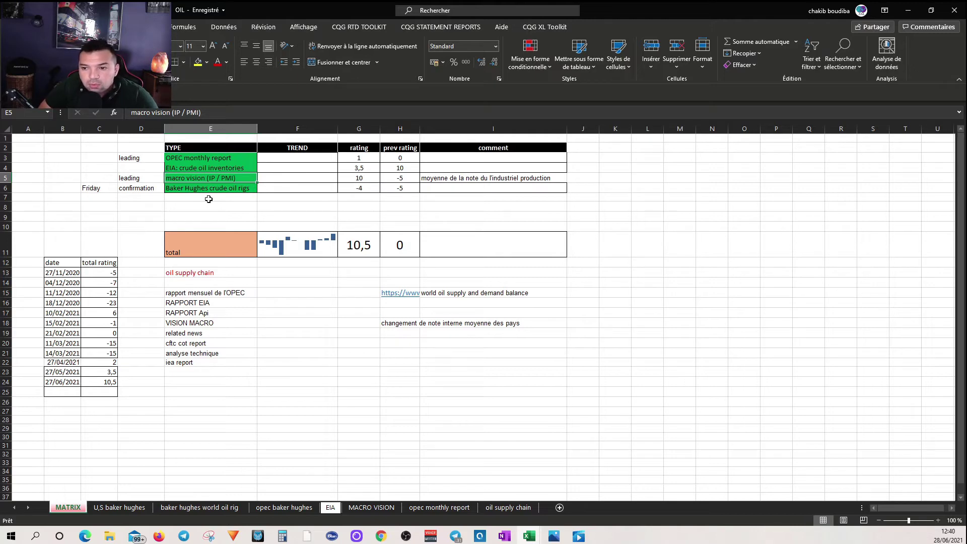
click(366, 156)
drag(366, 155, 378, 190)
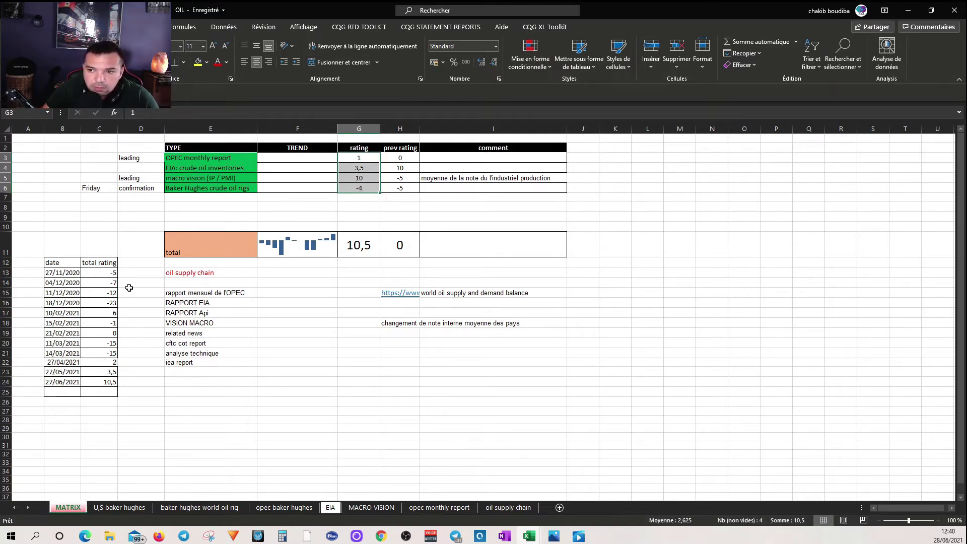
Go through the total rating history on the MATRIX sheet from 14/03/2021 to 27/06/2021.
click(105, 356)
drag(106, 362, 106, 367)
click(107, 366)
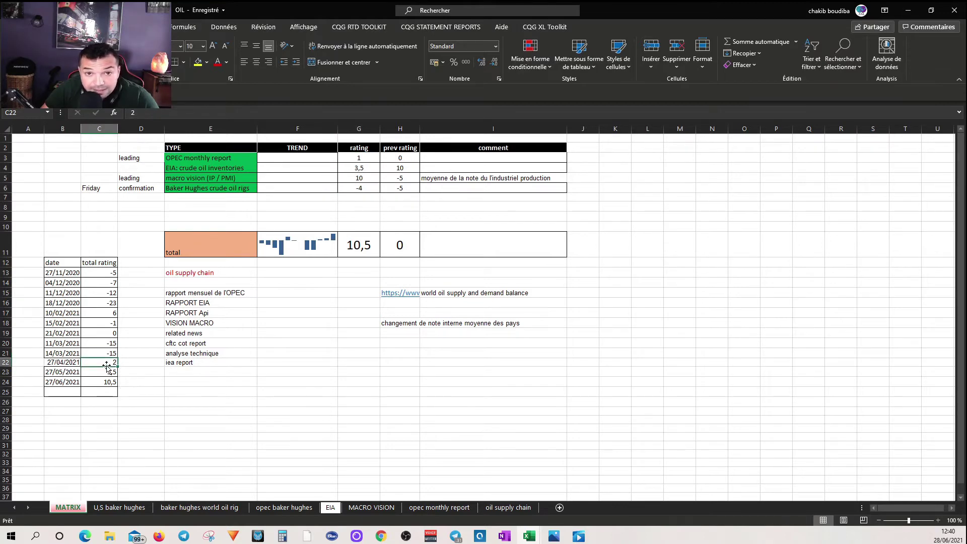
click(106, 371)
click(110, 391)
click(105, 383)
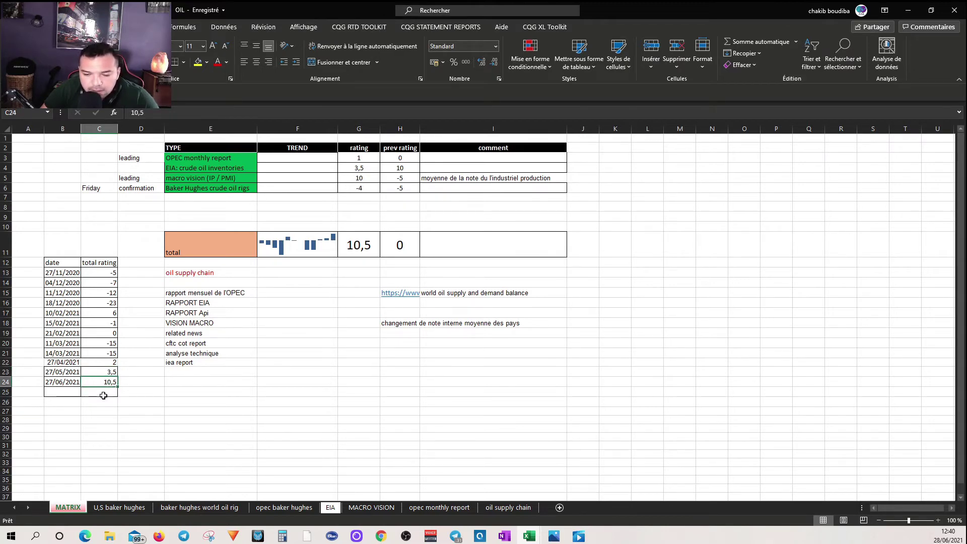
Switch to TradingView, load the NYMEX crude oil futures chart CL1! and close the advertisement.
key(alt+Tab)
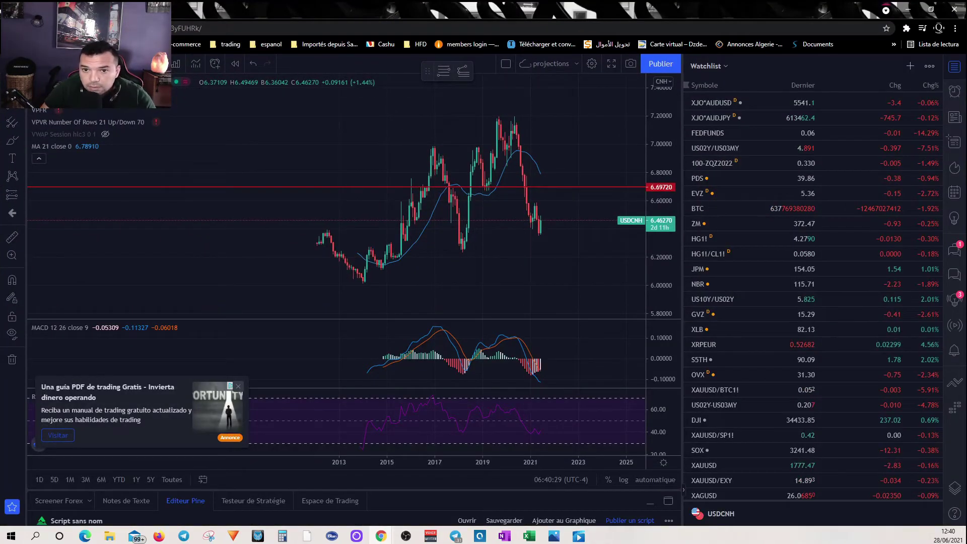
text(CL)
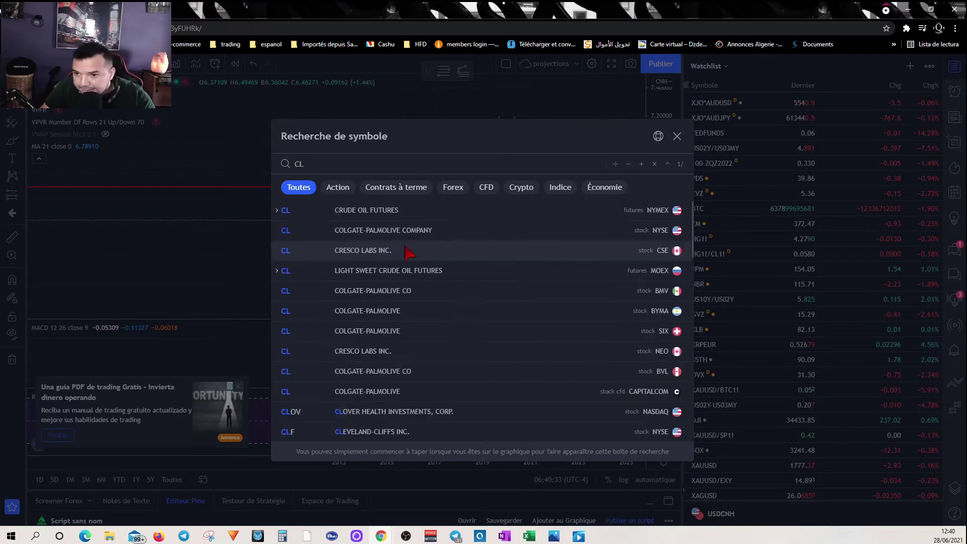
click(348, 213)
click(365, 230)
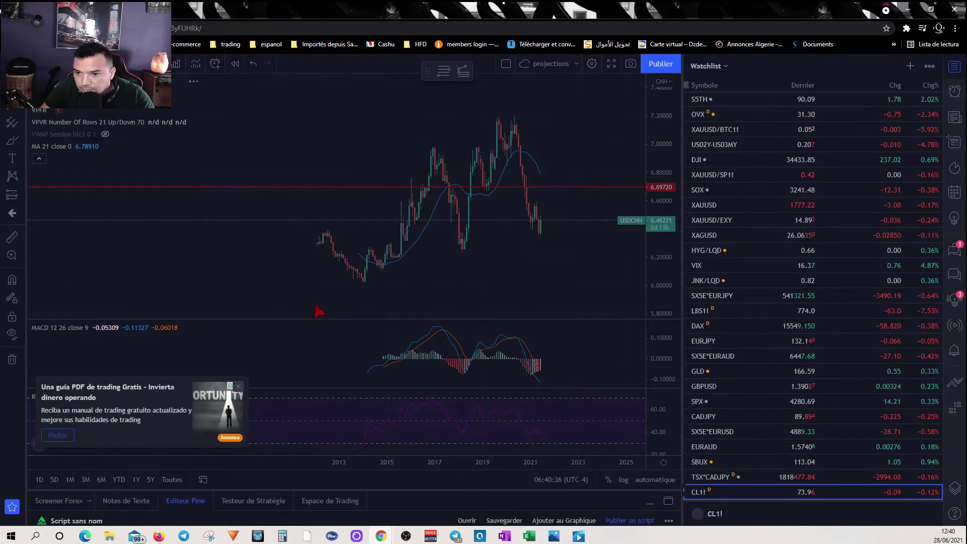
click(239, 387)
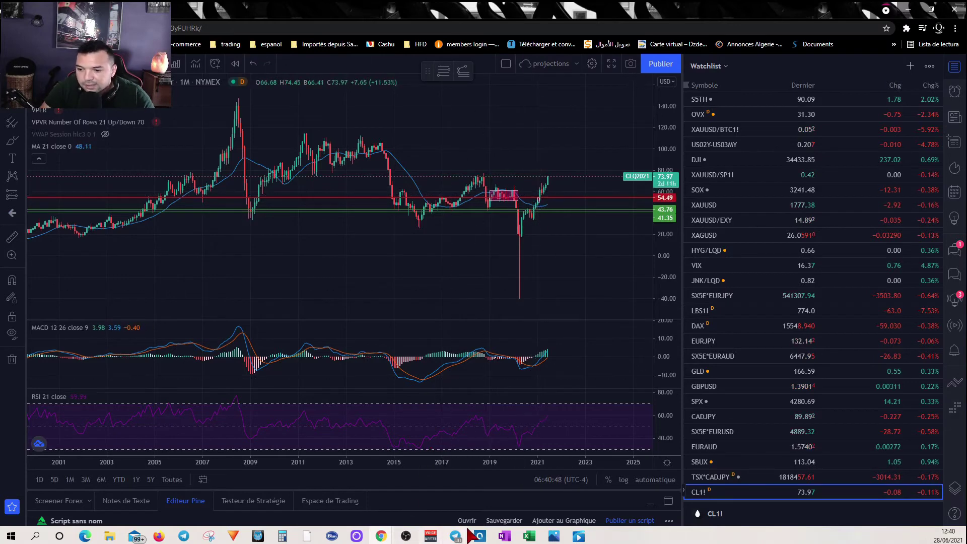
Return to the OIL workbook and examine the world oil demand and supply balance table on the opec monthly report sheet.
mouse_move(529, 536)
click(668, 486)
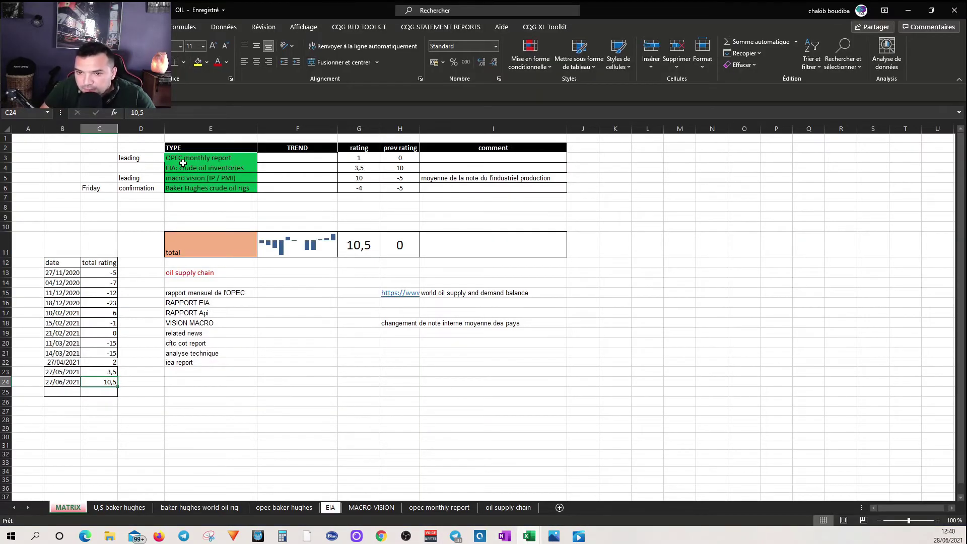
click(439, 508)
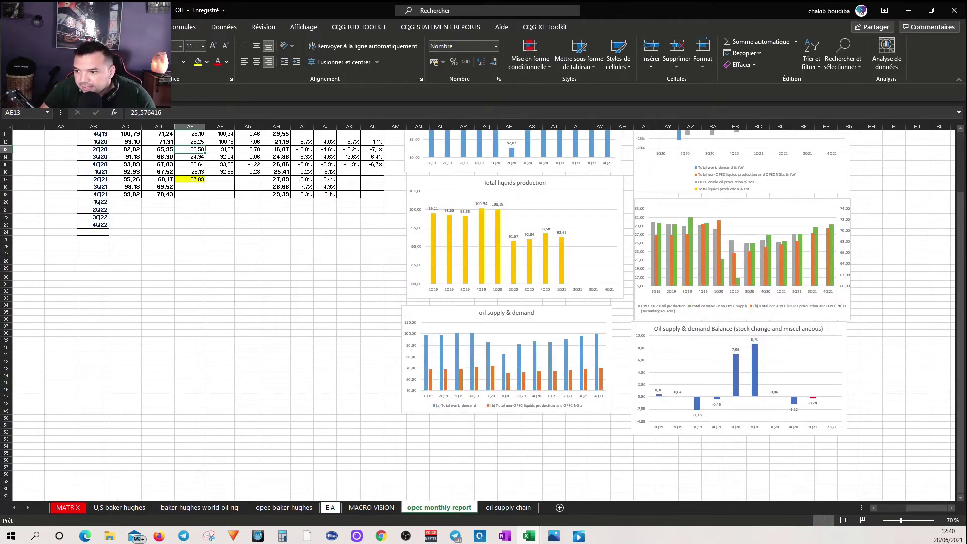
drag(927, 507, 912, 508)
scroll(488, 318, up, 4)
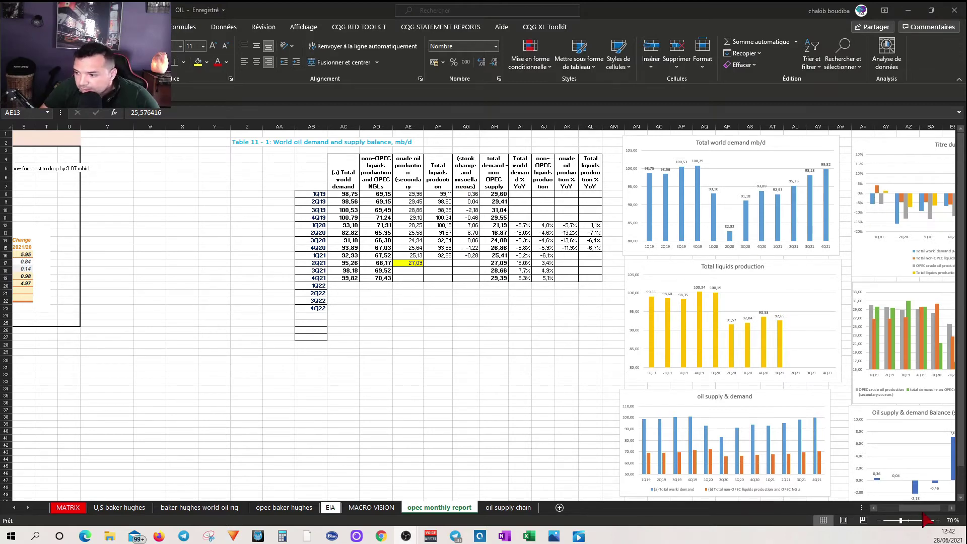
Examine the Oil supply & demand Balance chart on the opec monthly report sheet at 100% zoom.
scroll(920, 508, right, 4)
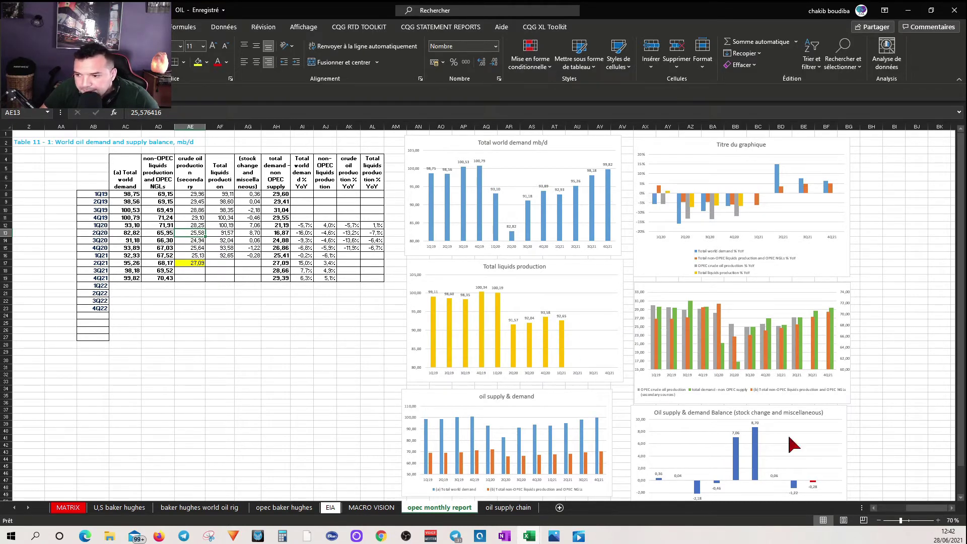
scroll(930, 467, down, 3)
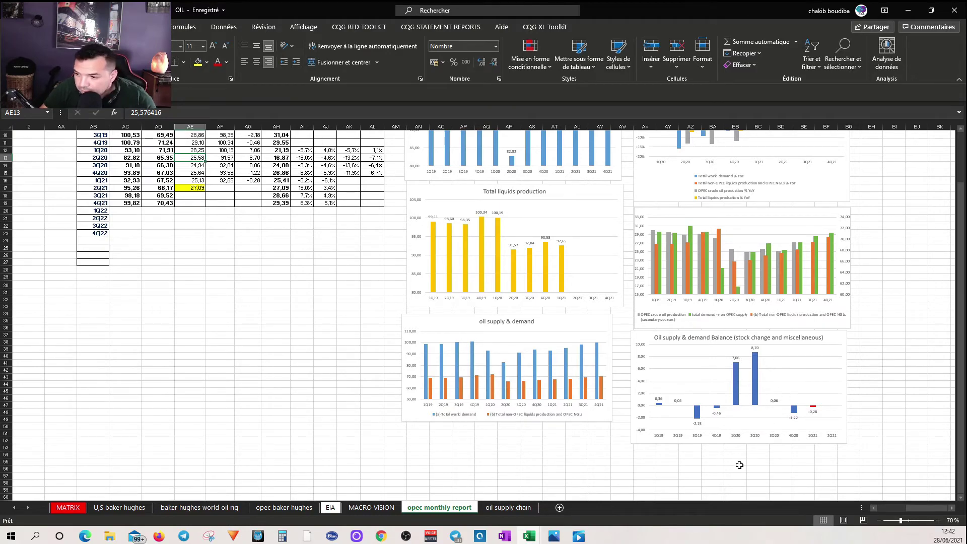
ctrl+scroll(739, 466, up, 3)
drag(907, 508, 935, 514)
scroll(879, 434, down, 3)
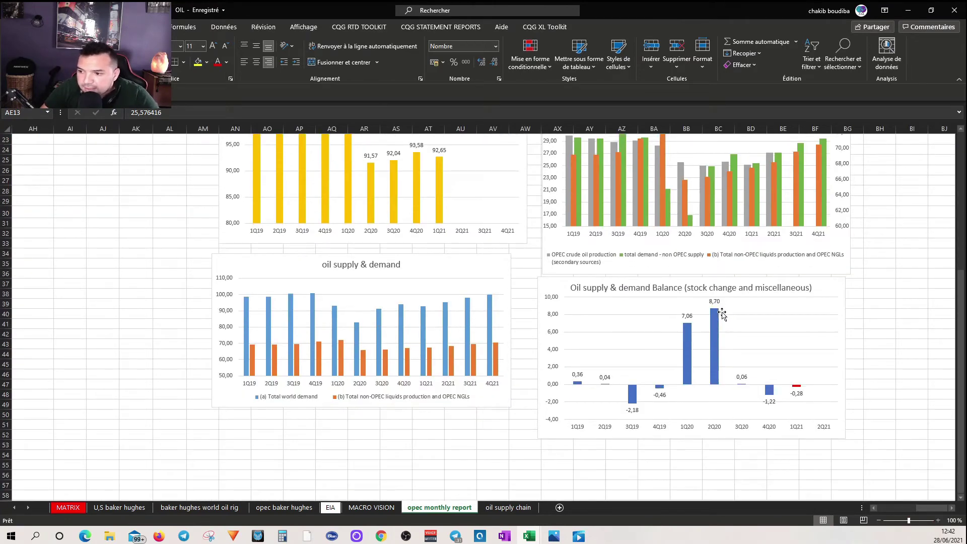
mouse_move(714, 315)
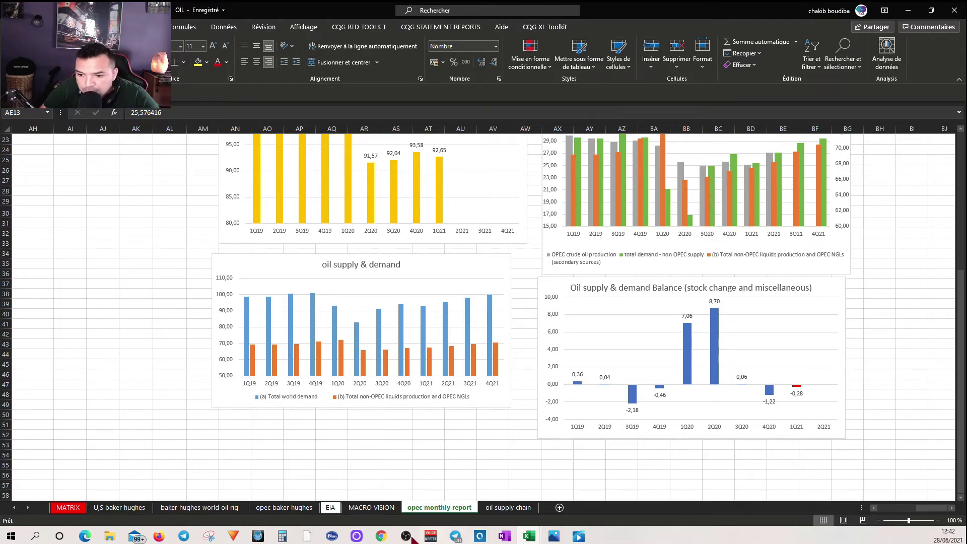
Compare the supply and demand balance with the crude oil price chart in TradingView and return to the OIL workbook.
mouse_move(381, 538)
click(494, 497)
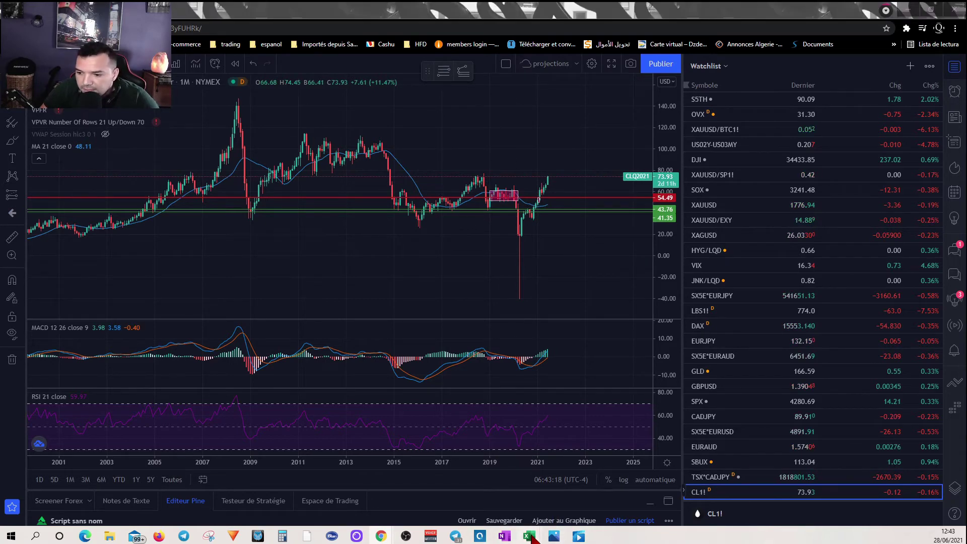
mouse_move(537, 536)
click(692, 487)
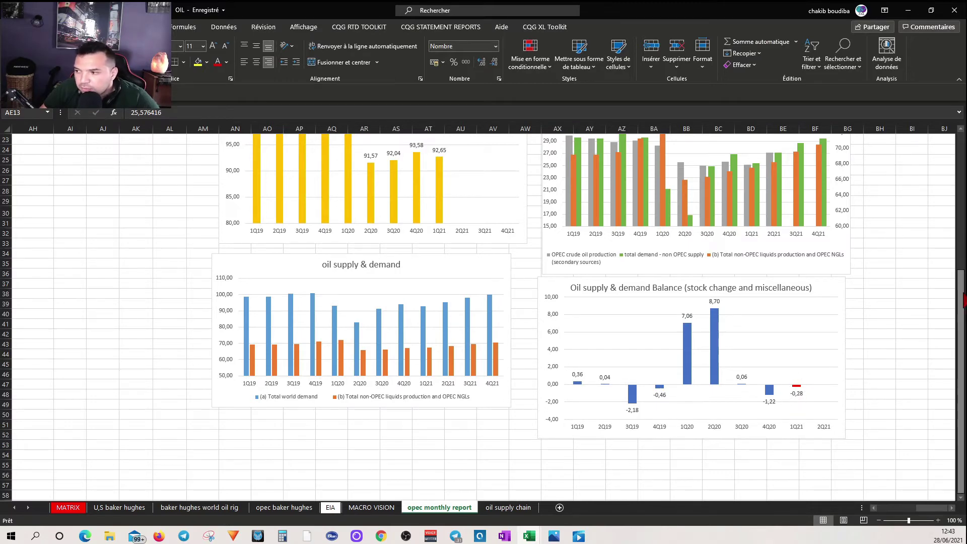
Look up the June 2021 balance beside the OPEC score table and check the OPEC monthly report rating on the MATRIX sheet.
scroll(963, 300, up, 1)
scroll(964, 300, up, 2)
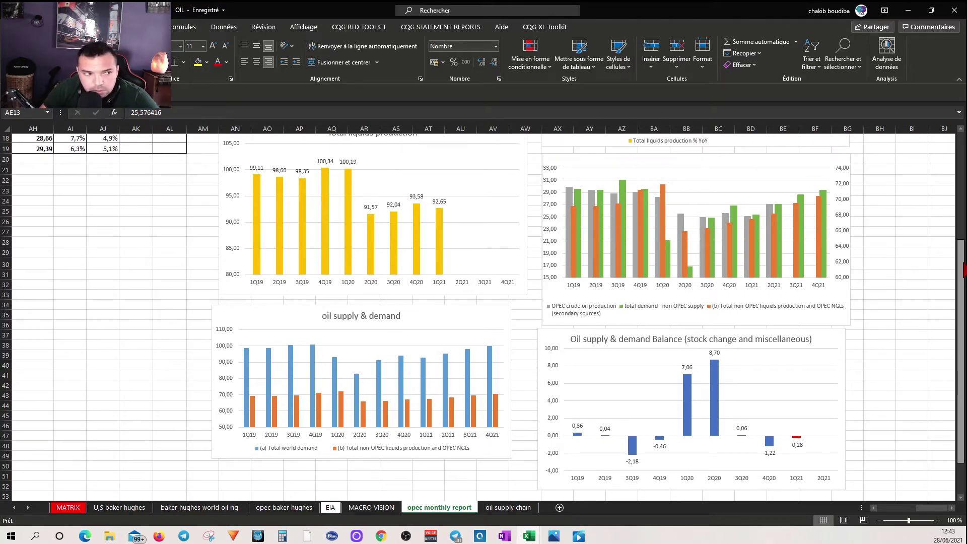
scroll(963, 272, up, 3)
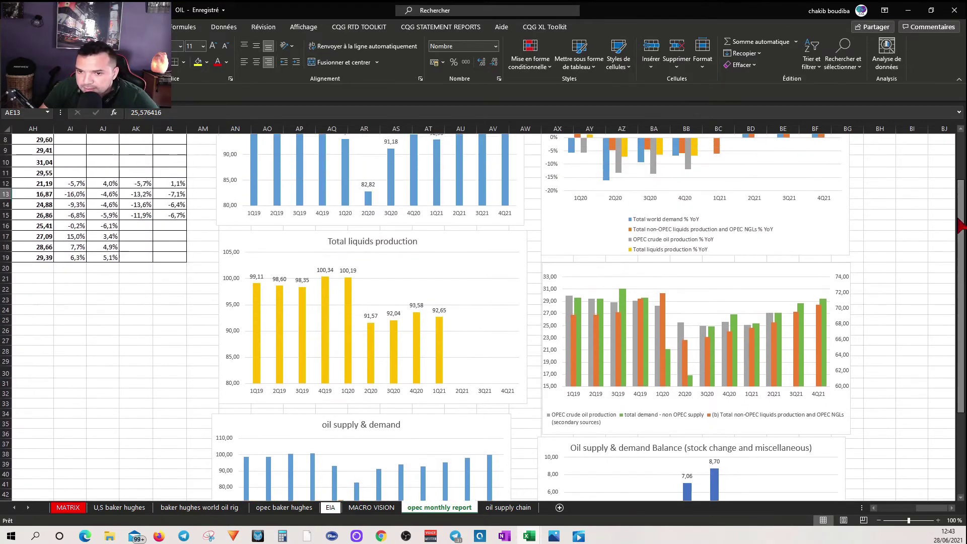
drag(926, 508, 893, 515)
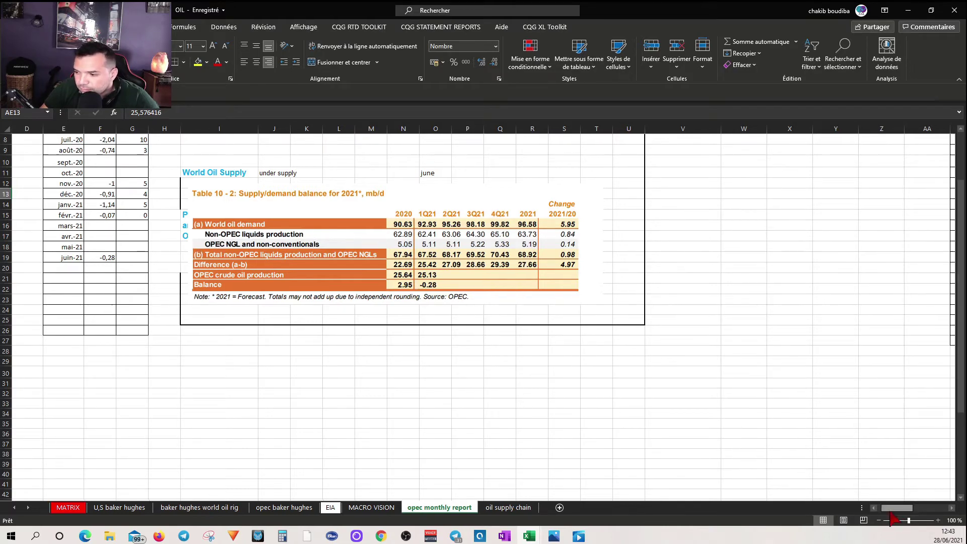
drag(886, 509, 869, 510)
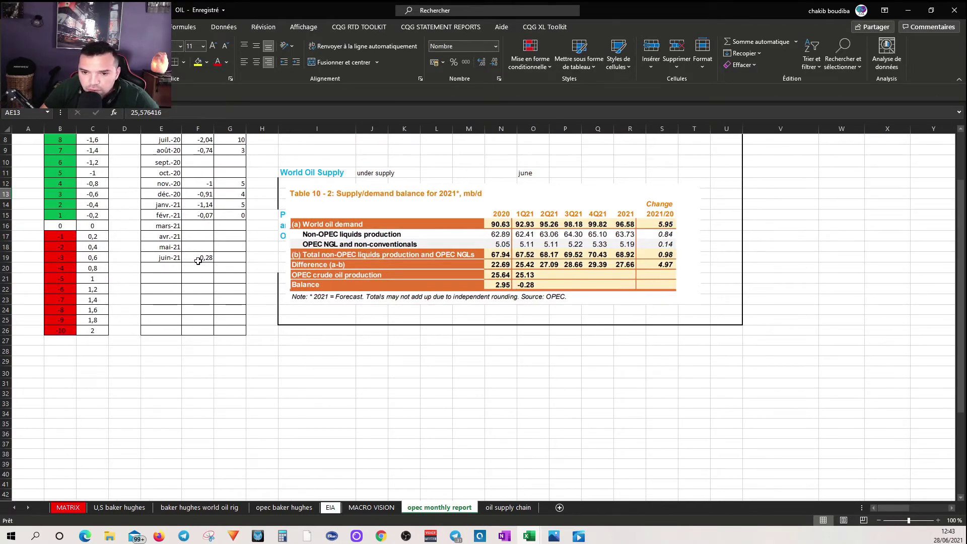
click(68, 507)
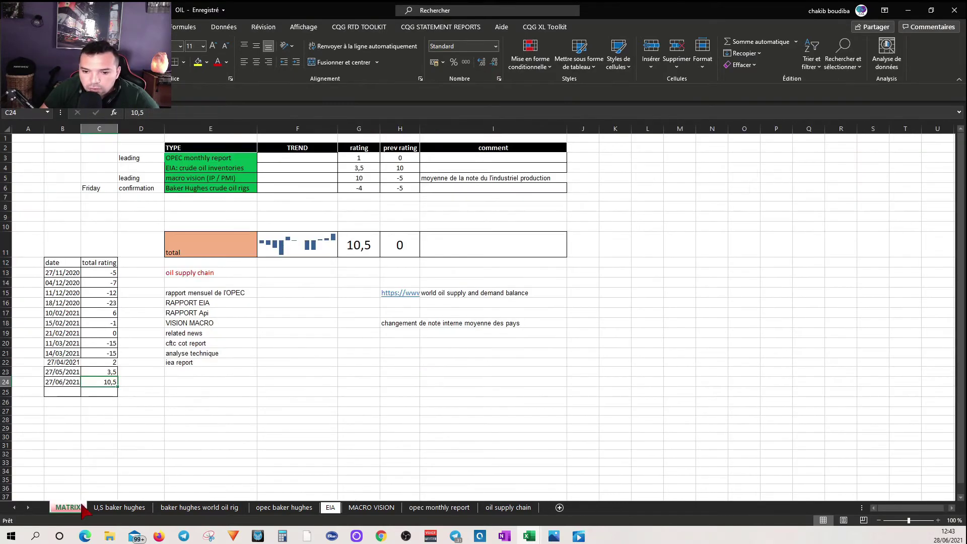
click(358, 159)
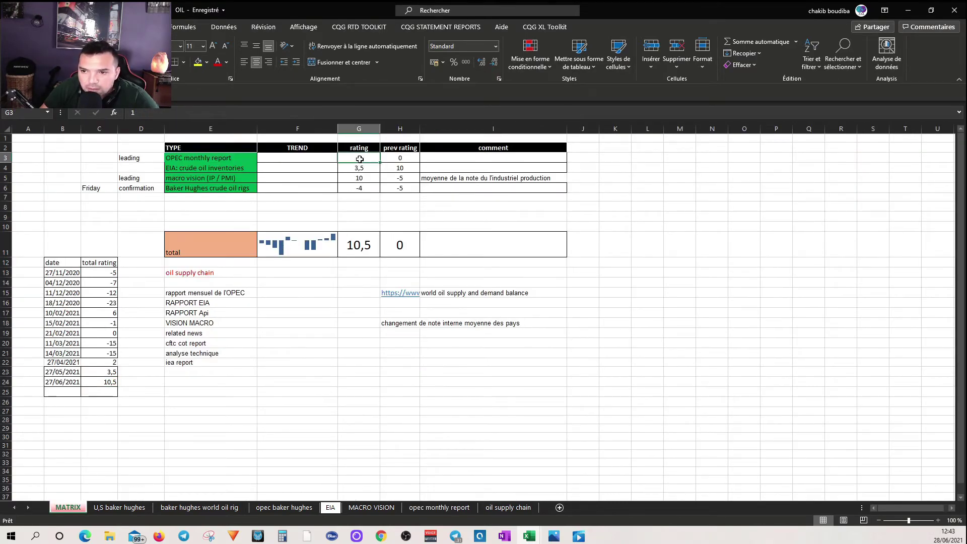
Examine the U.S Crude oil inventories charts on the EIA sheet, including inventories against WTI price and the monthly average change.
click(328, 510)
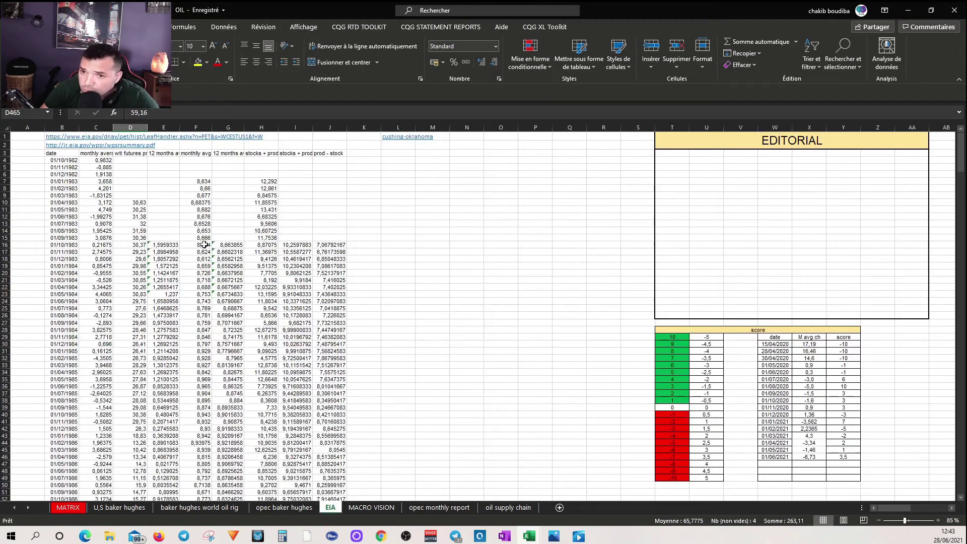
drag(895, 508, 955, 522)
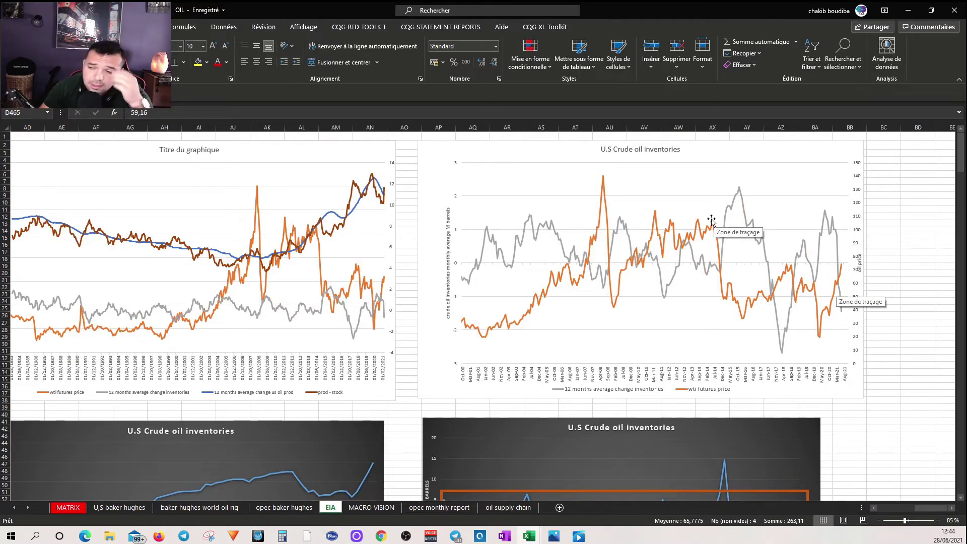
mouse_move(690, 247)
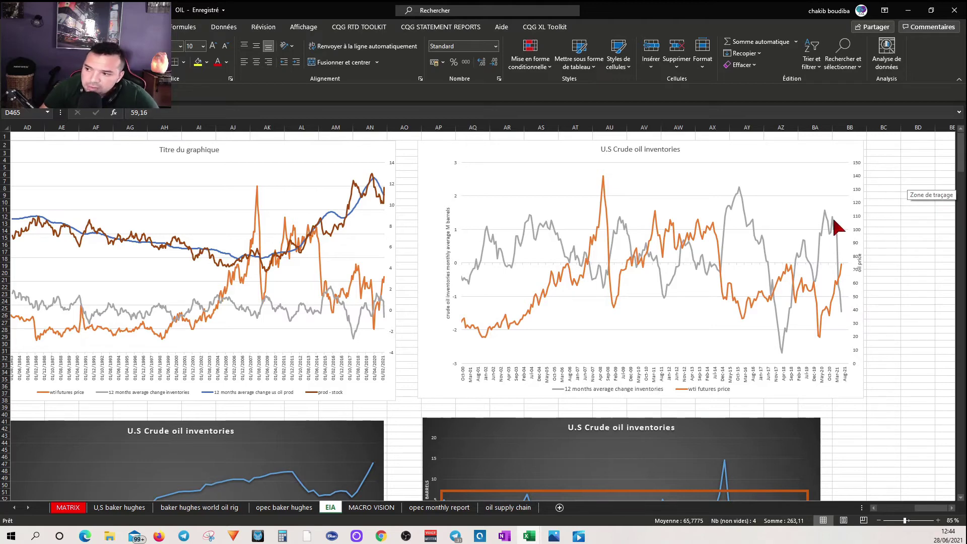
mouse_move(842, 313)
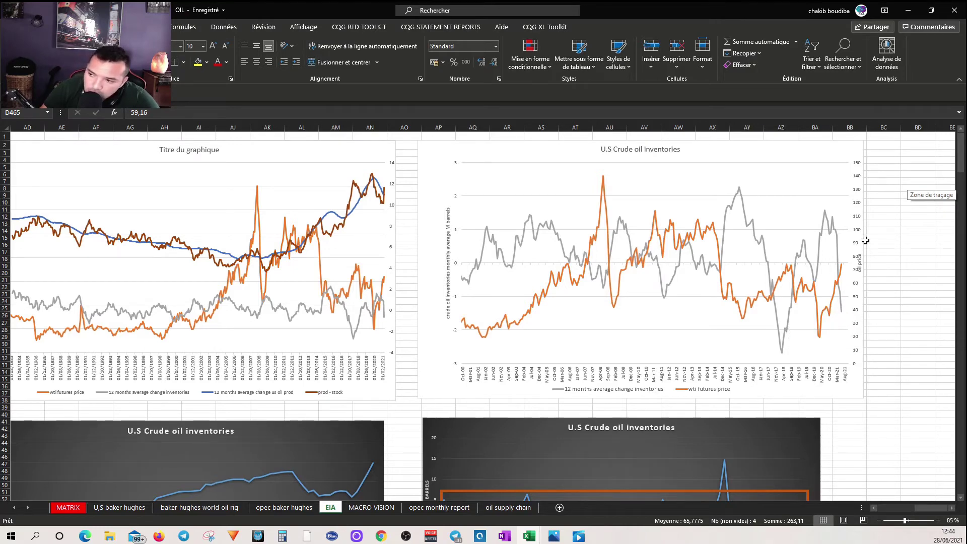
scroll(870, 302, down, 6)
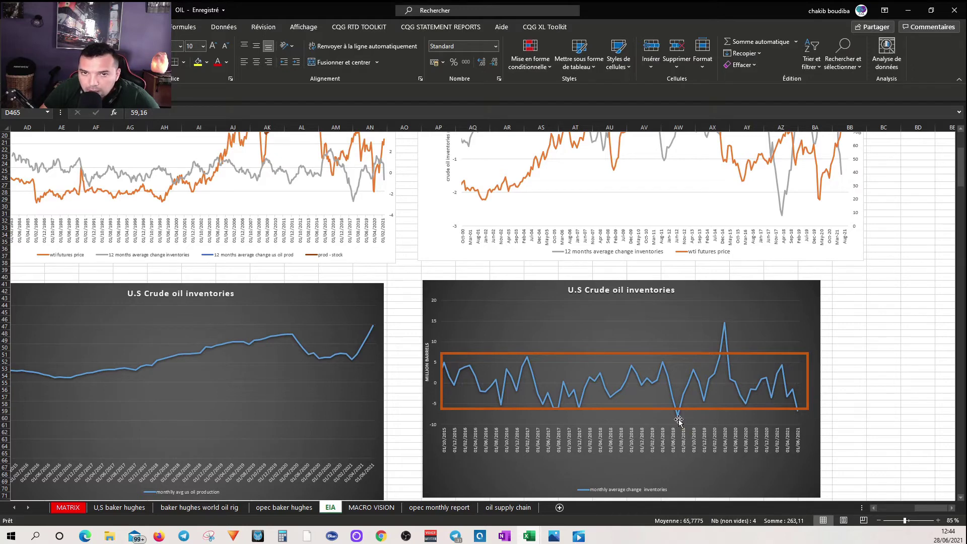
mouse_move(676, 411)
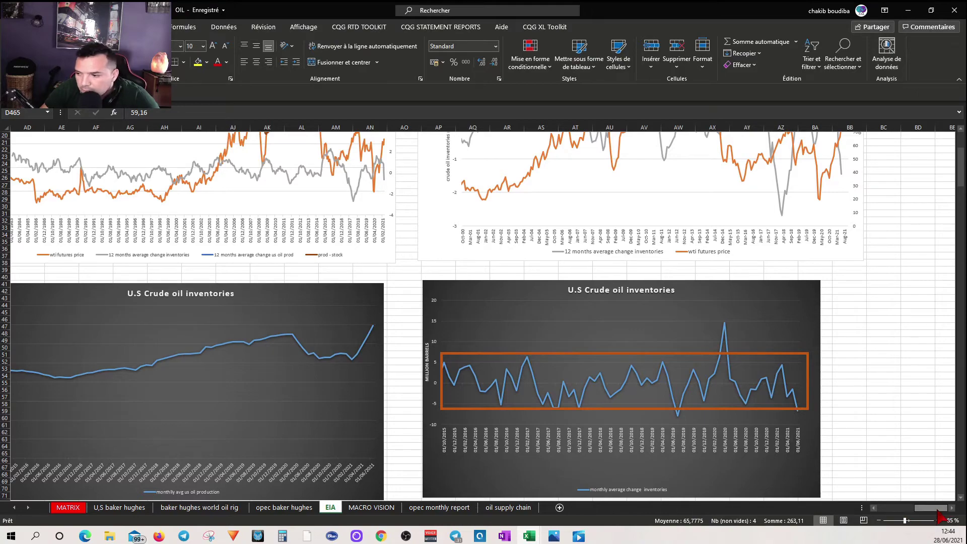
Examine the EIA sheet's U.S. oil production chart and the charts comparing stocks and production with the WTI futures price.
drag(938, 509, 925, 511)
scroll(802, 406, down, 11)
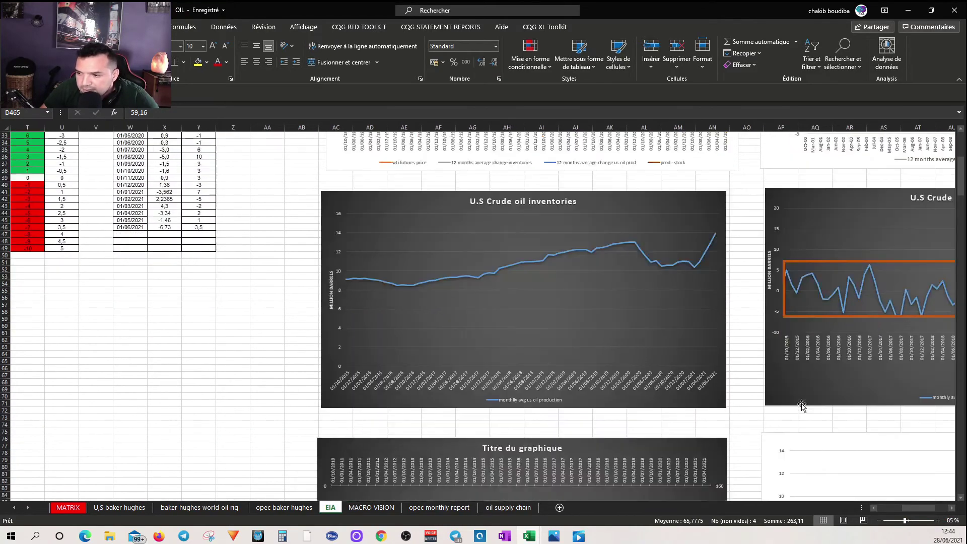
scroll(801, 406, down, 5)
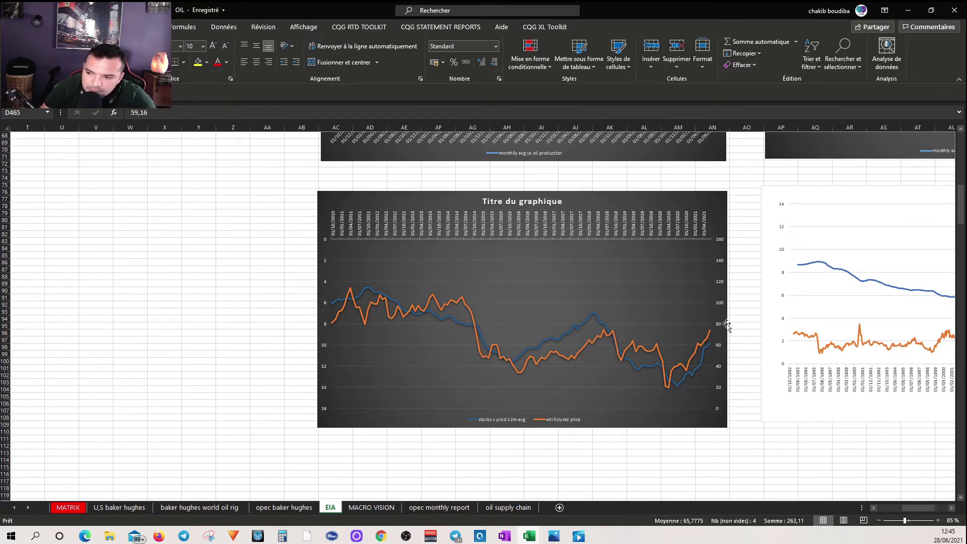
mouse_move(927, 506)
mouse_down()
mouse_move(943, 509)
mouse_move(892, 517)
mouse_move(925, 516)
mouse_up()
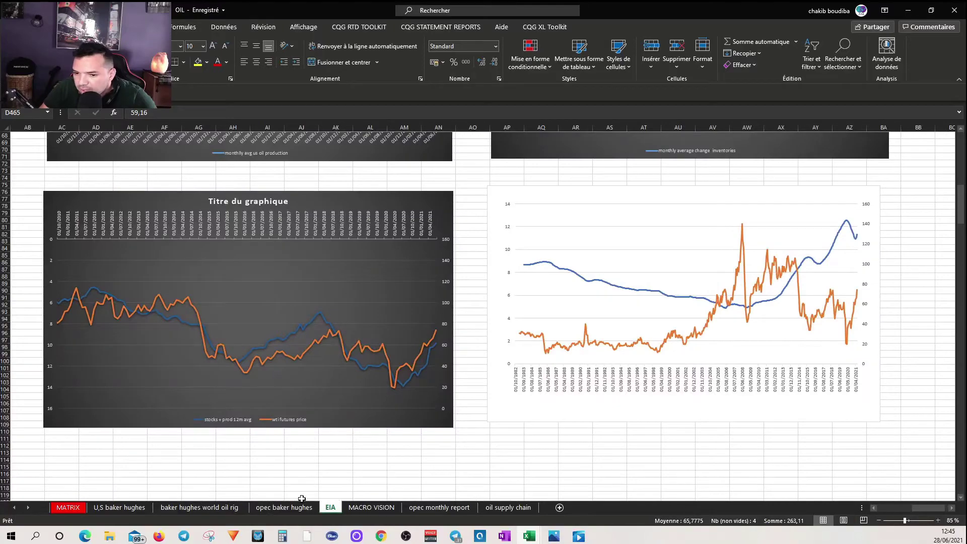
Look up the June 2021 score in the EIA sheet's score table and check the EIA crude oil inventories rating on the MATRIX sheet.
scroll(791, 388, up, 2)
scroll(791, 388, up, 15)
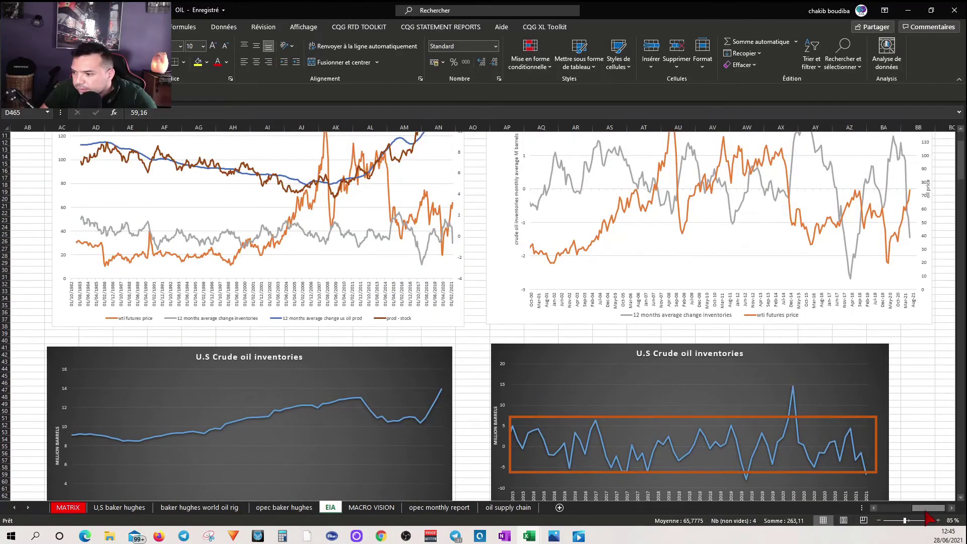
scroll(913, 509, up, 2)
scroll(913, 509, left, 5)
scroll(913, 509, right, 1)
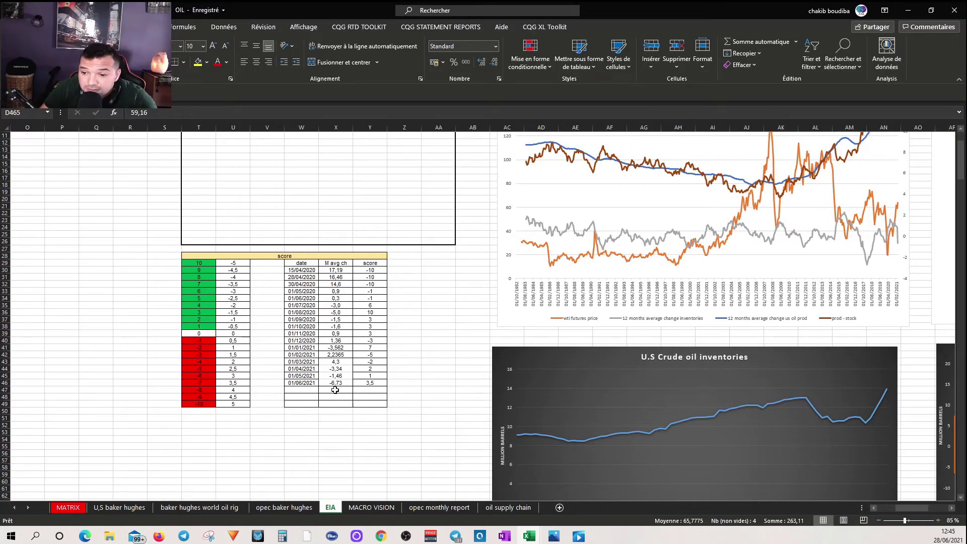
click(372, 383)
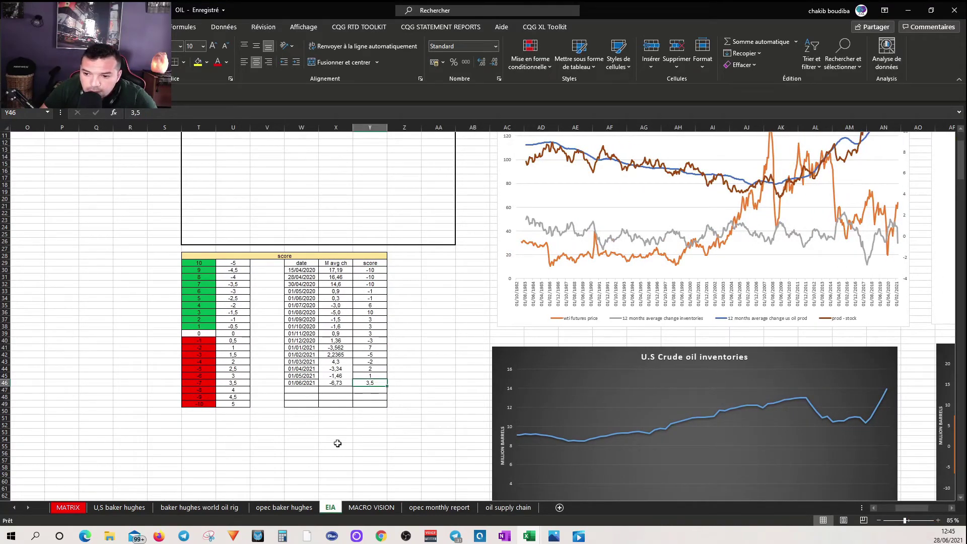
click(68, 508)
click(360, 165)
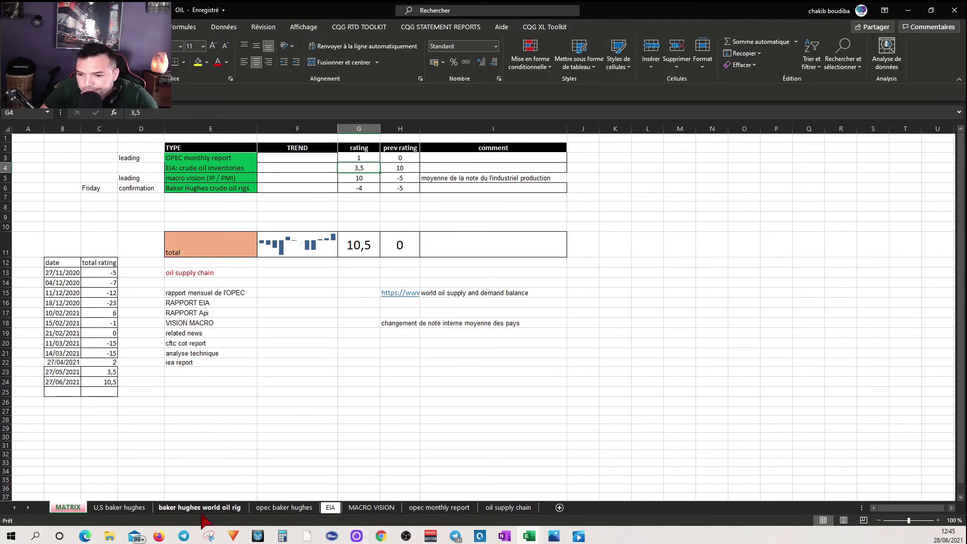
Review the industrial production columns on the MACRO VISION sheet and inspect the April 2021 IP AVG formula without changing it.
click(371, 508)
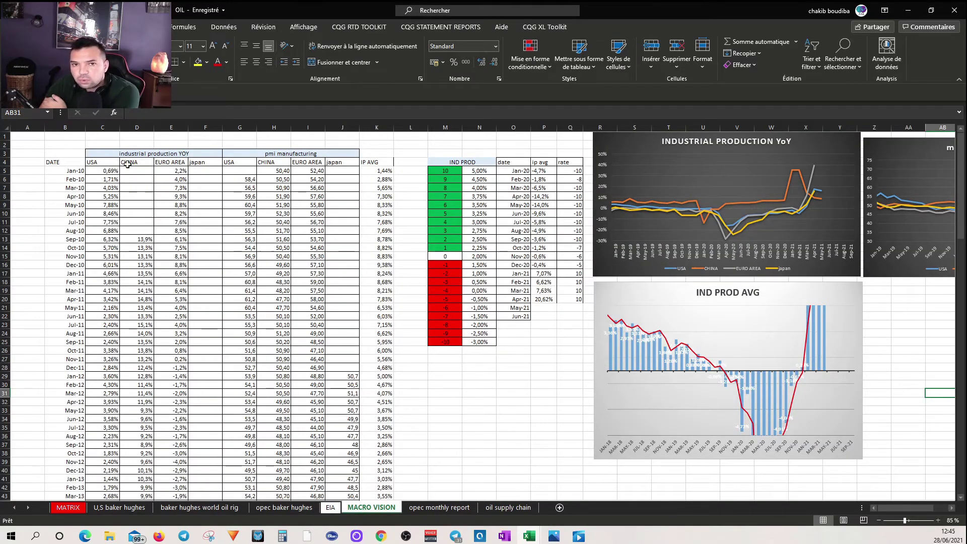
click(177, 161)
click(194, 163)
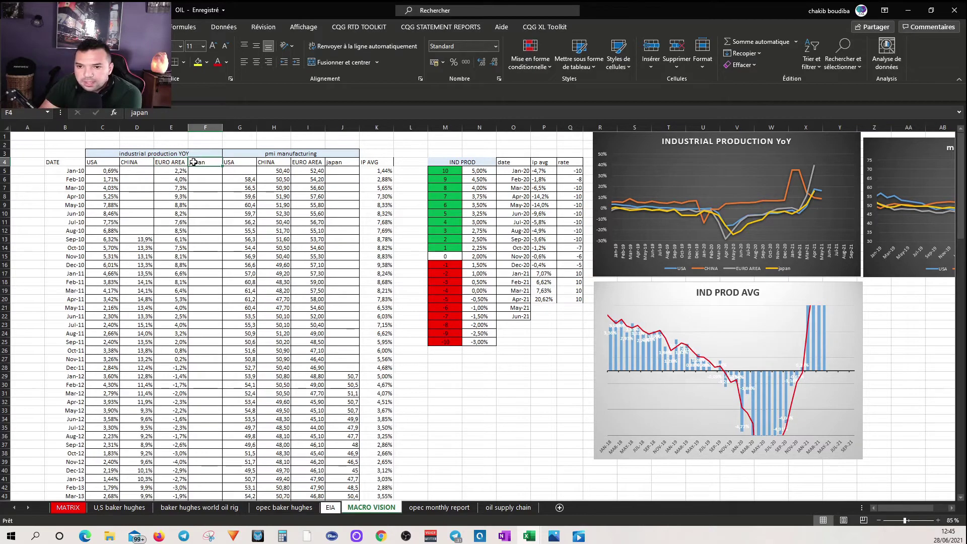
click(383, 175)
scroll(383, 175, down, 20)
click(383, 174)
click(382, 316)
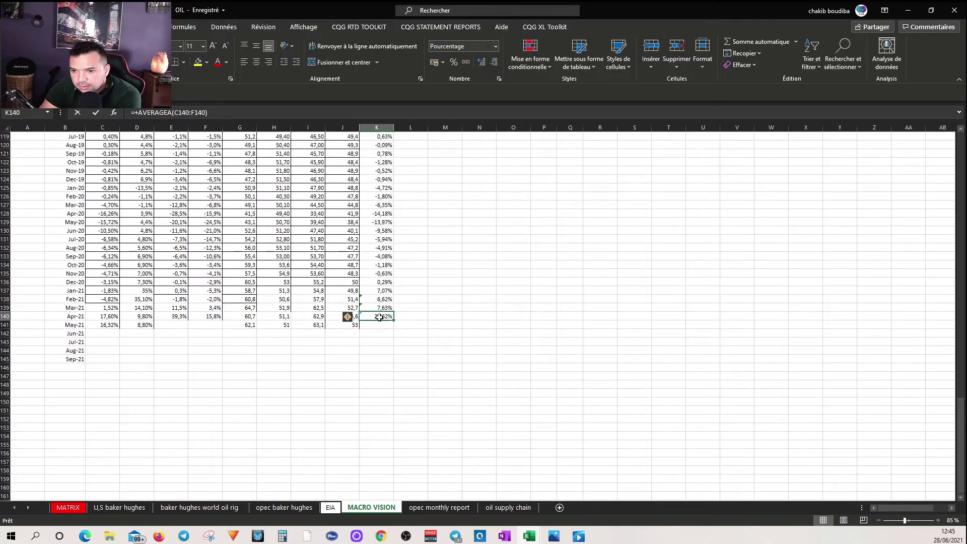
double_click(380, 317)
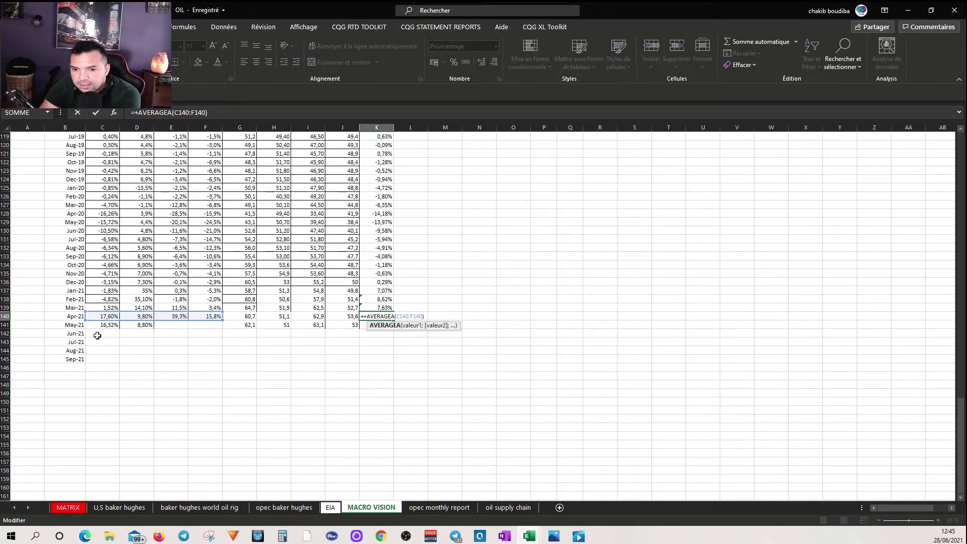
click(364, 403)
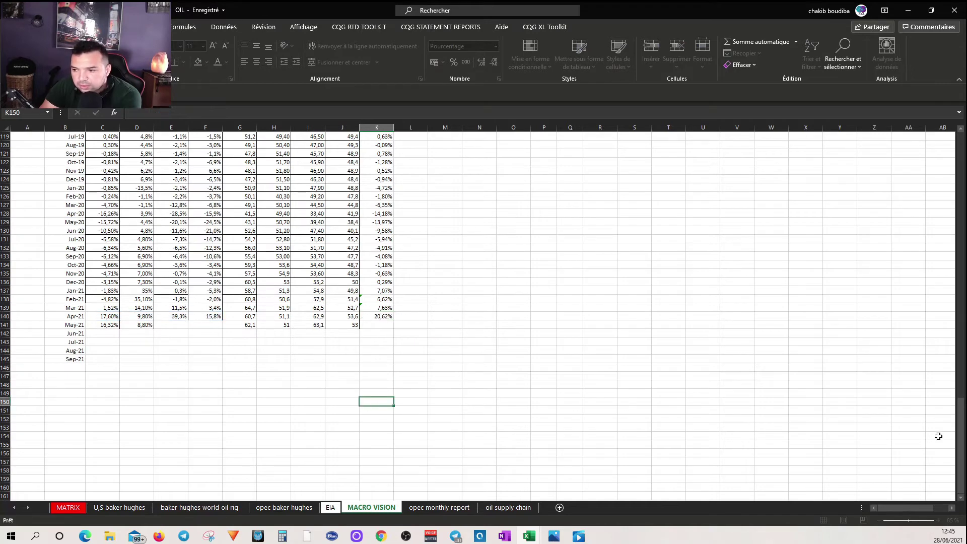
Examine the INDUSTRIAL PRODUCTION YoY and manufacturing PMI charts on the MACRO VISION sheet, comparing USA, China, Euro area and Japan.
drag(962, 418, 961, 150)
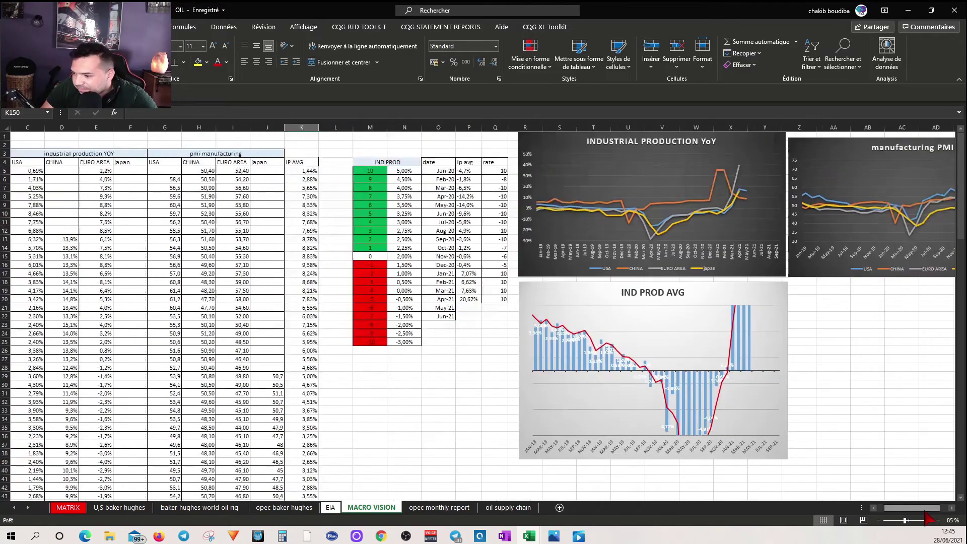
drag(914, 508, 929, 520)
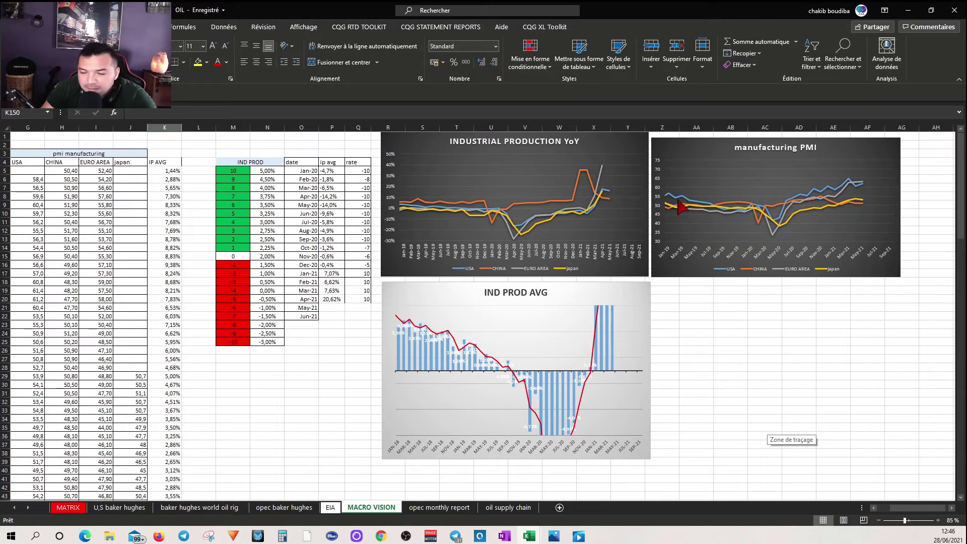
mouse_move(572, 219)
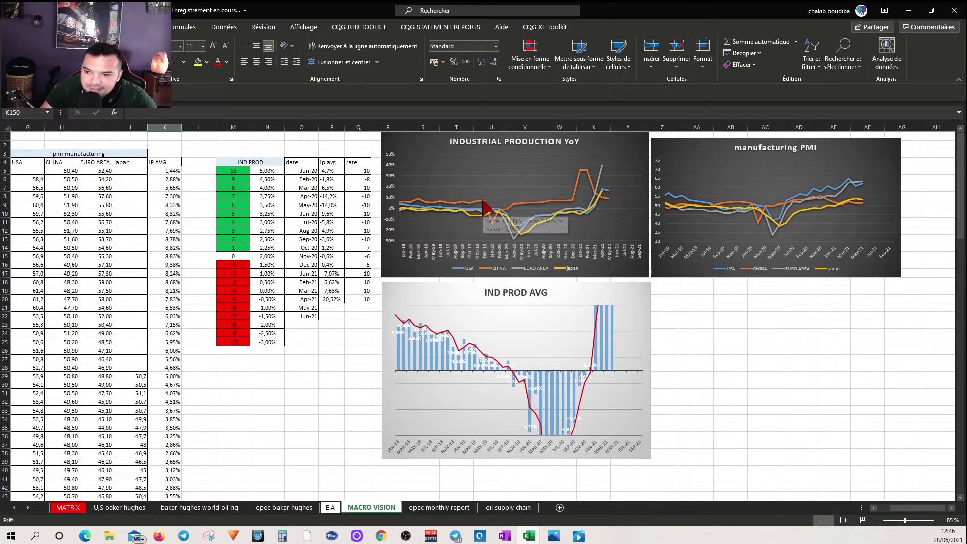
mouse_move(493, 225)
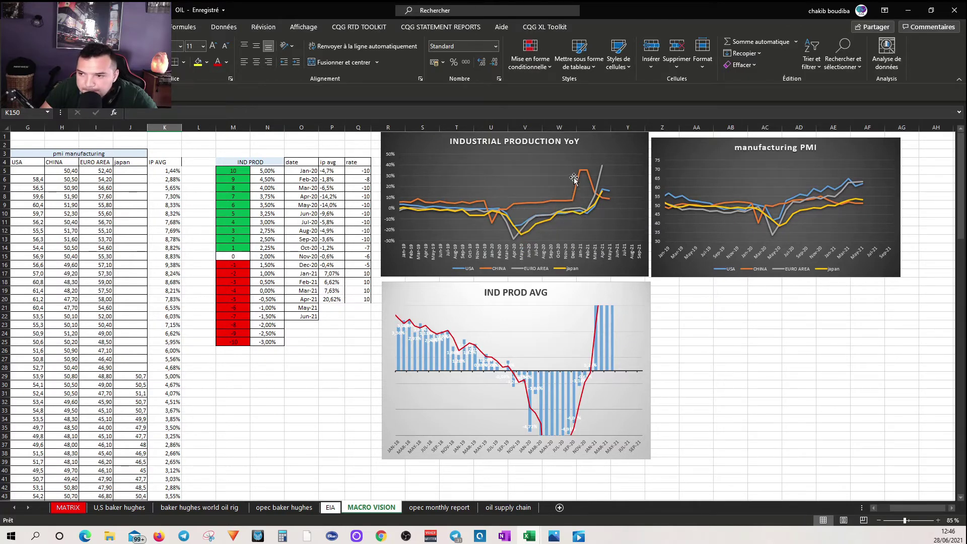
mouse_move(580, 172)
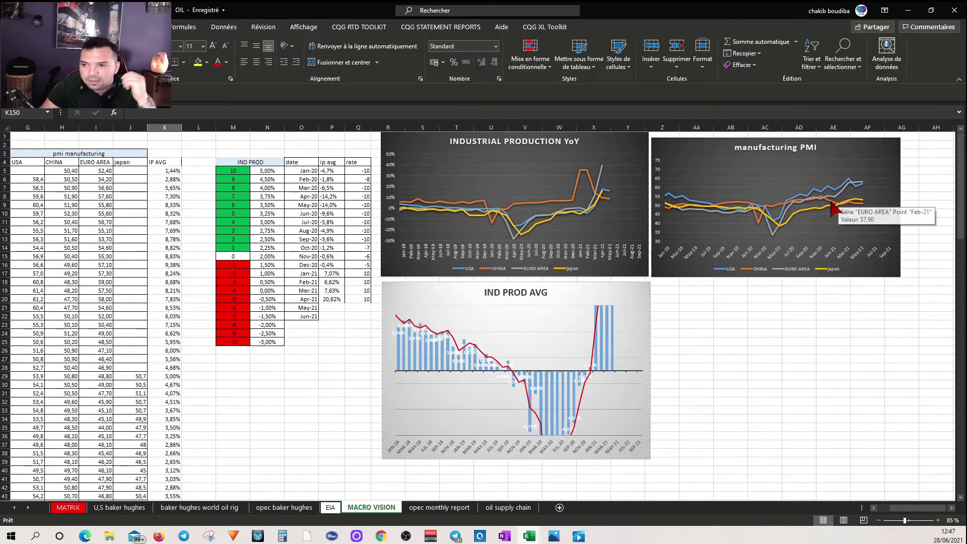
Check the April 2021 industrial production rate against the macro vision (IP / PMI) rating on the MATRIX sheet.
click(367, 299)
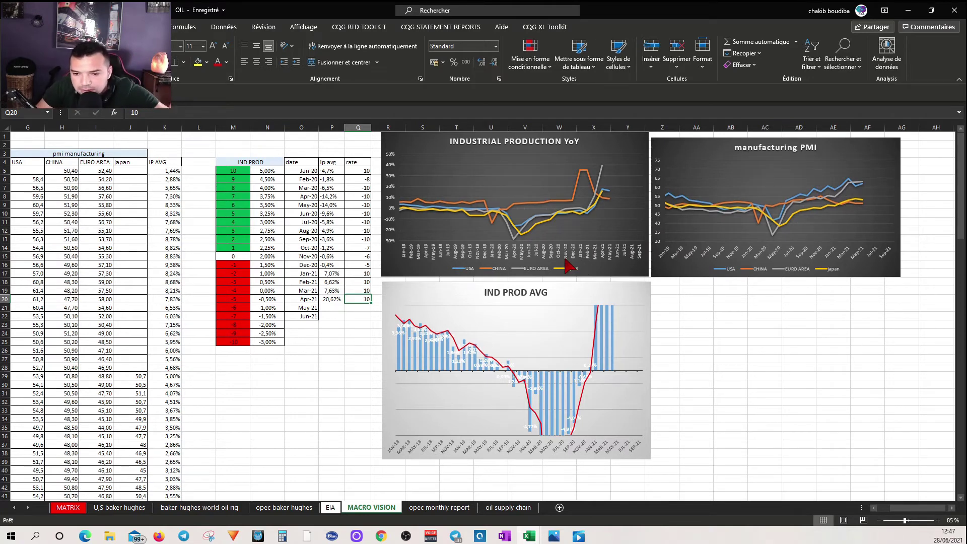
click(75, 511)
click(357, 179)
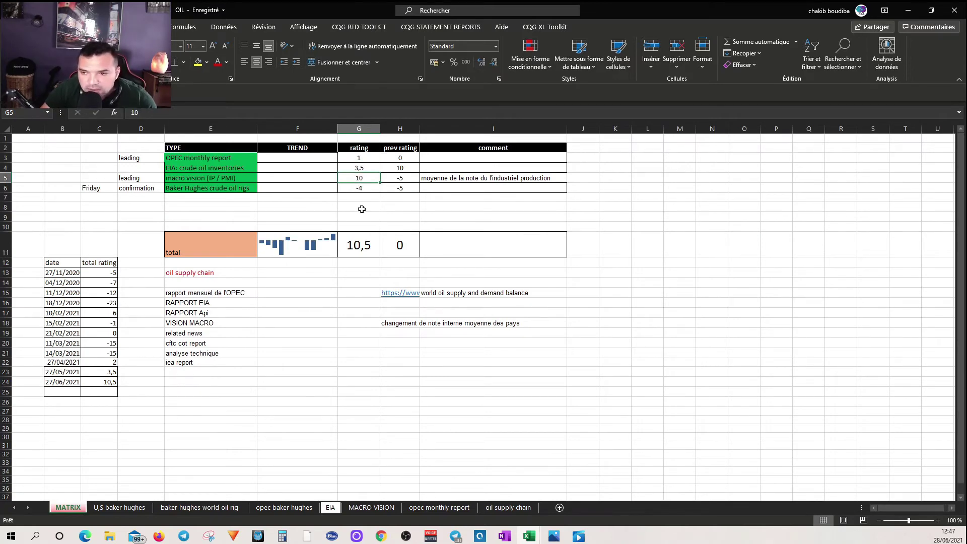
Locate the Baker Hughes indicator on the MATRIX sheet and examine the world oil rig count chart on the baker hughes world oil rig sheet.
click(178, 188)
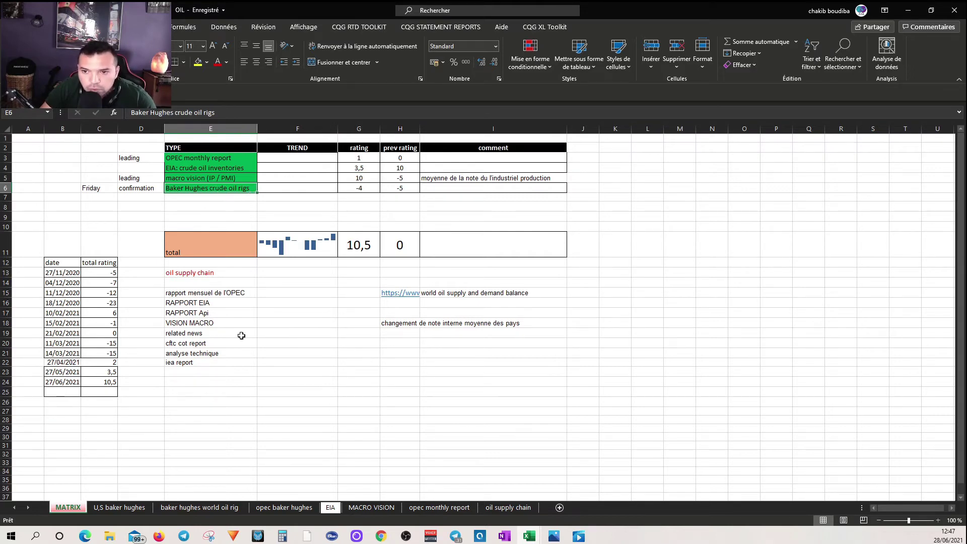
click(119, 508)
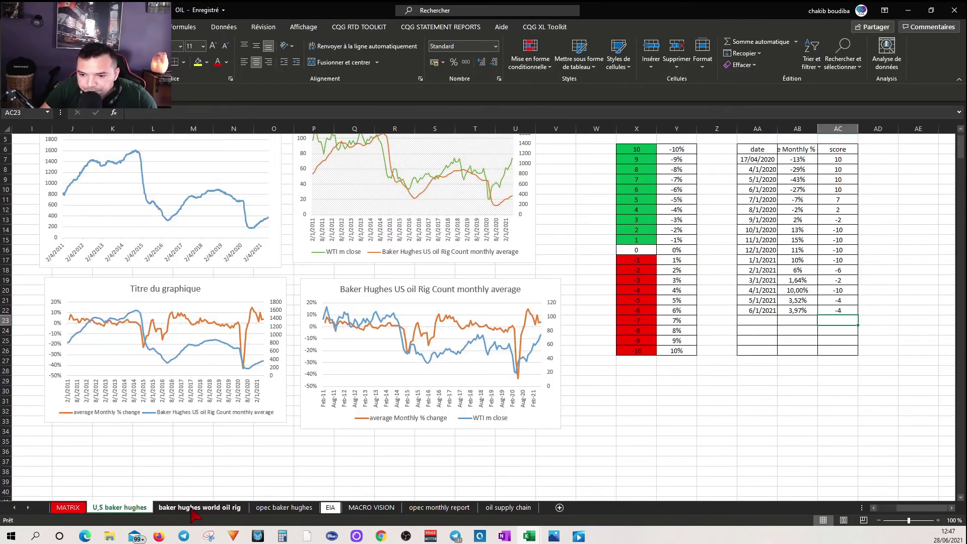
click(198, 508)
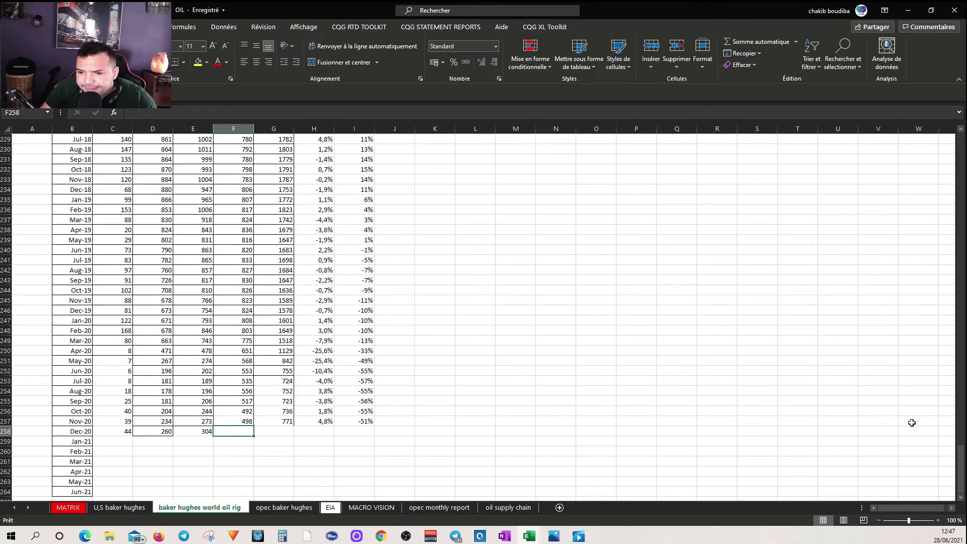
drag(960, 469, 960, 109)
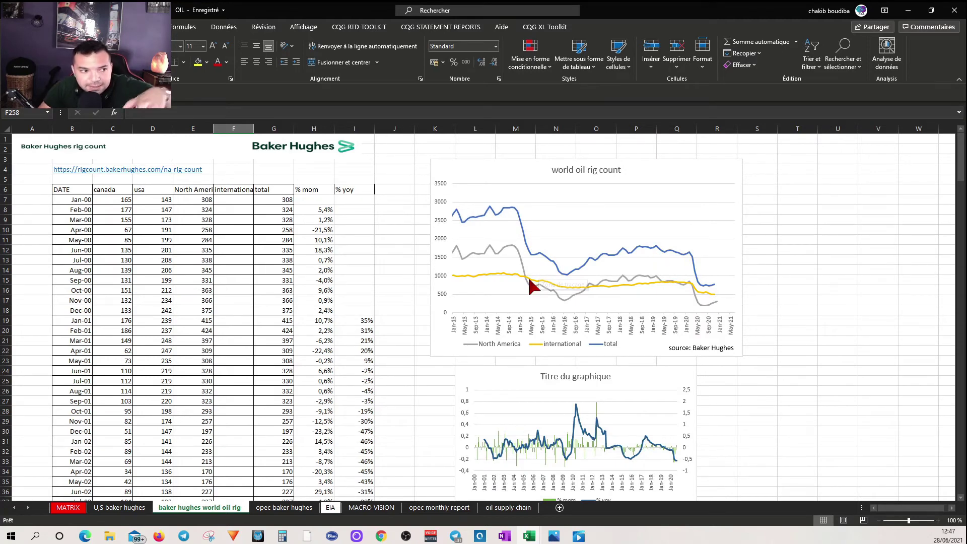
mouse_move(533, 286)
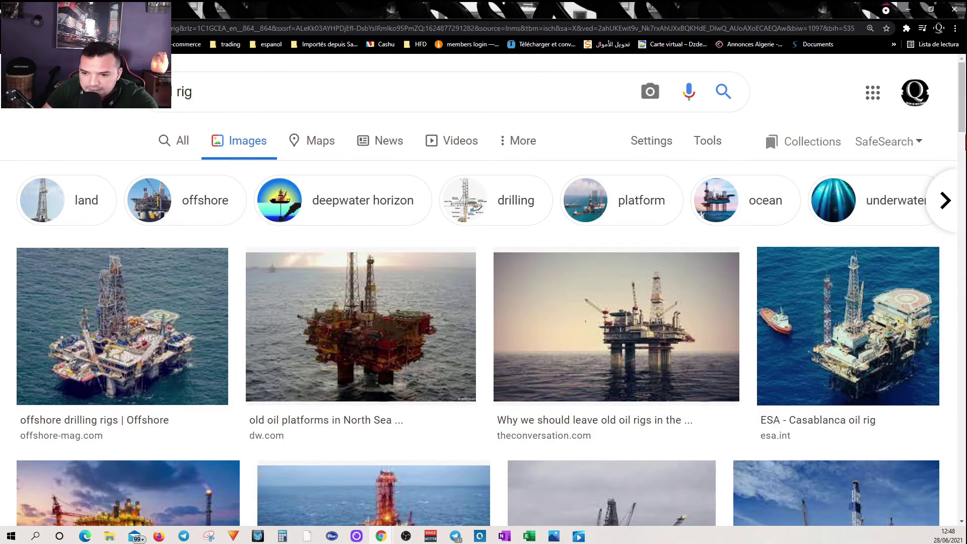
Browse the oil rig image results in Chrome and return to the OIL workbook in Excel.
drag(962, 113, 964, 170)
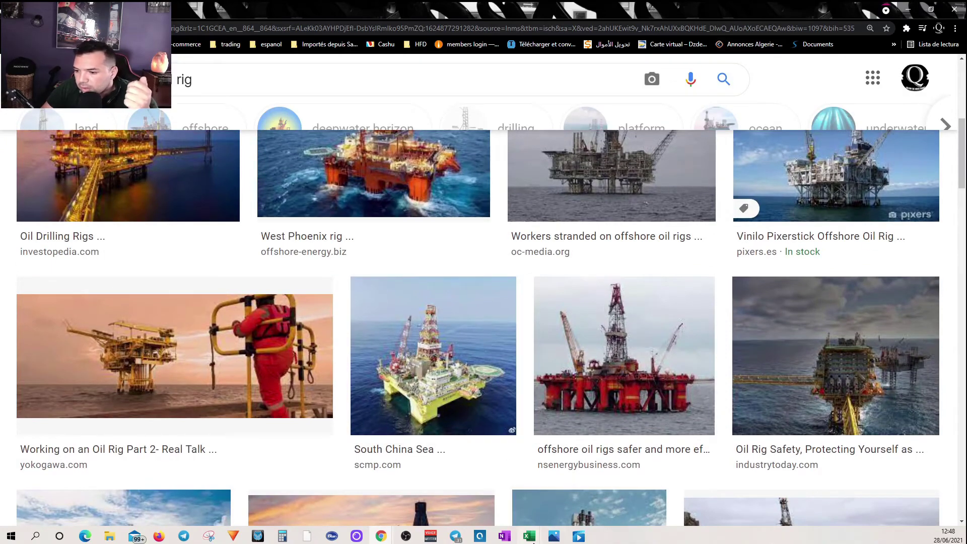
mouse_move(529, 536)
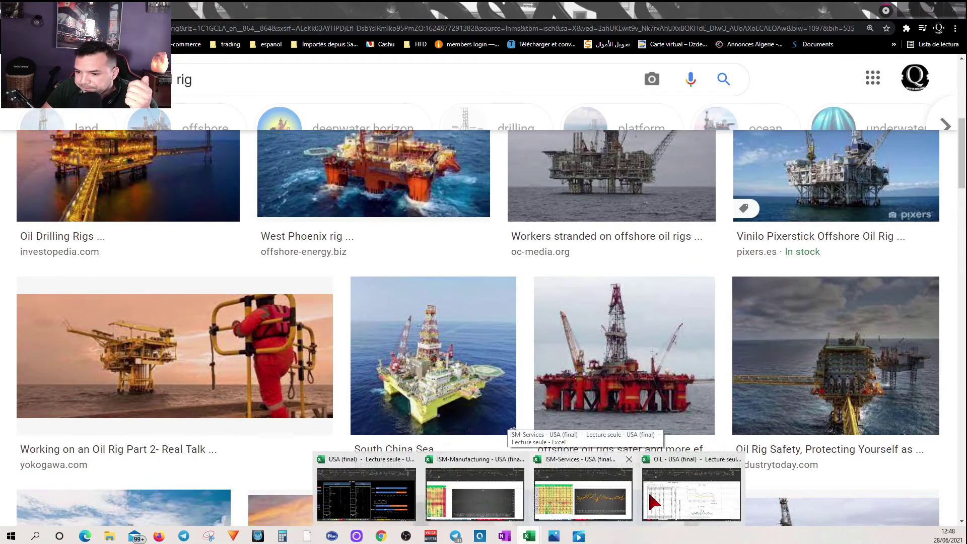
click(703, 504)
Examine the U.S Baker Hughes oil rig count charts, including the comparison with the WTI close, on the U,S baker hughes sheet.
click(113, 510)
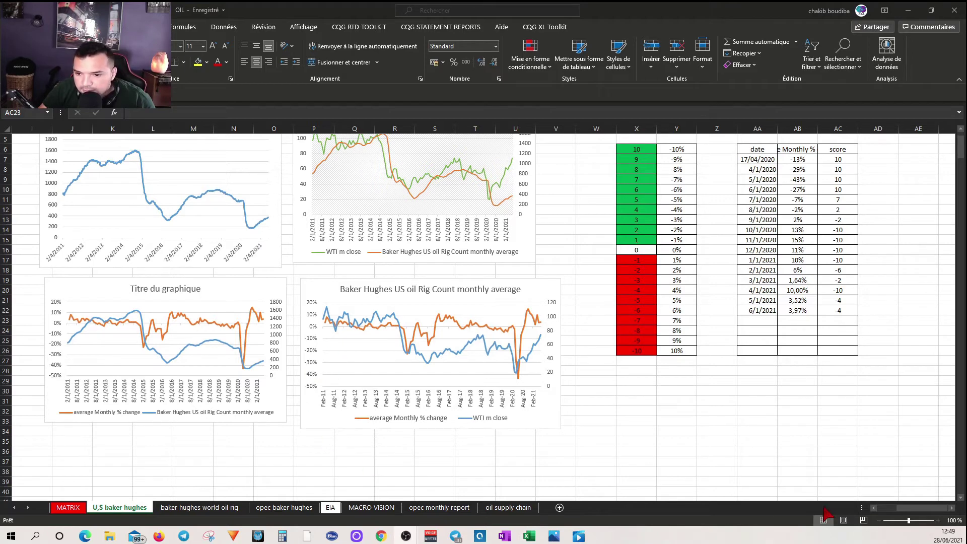
click(891, 513)
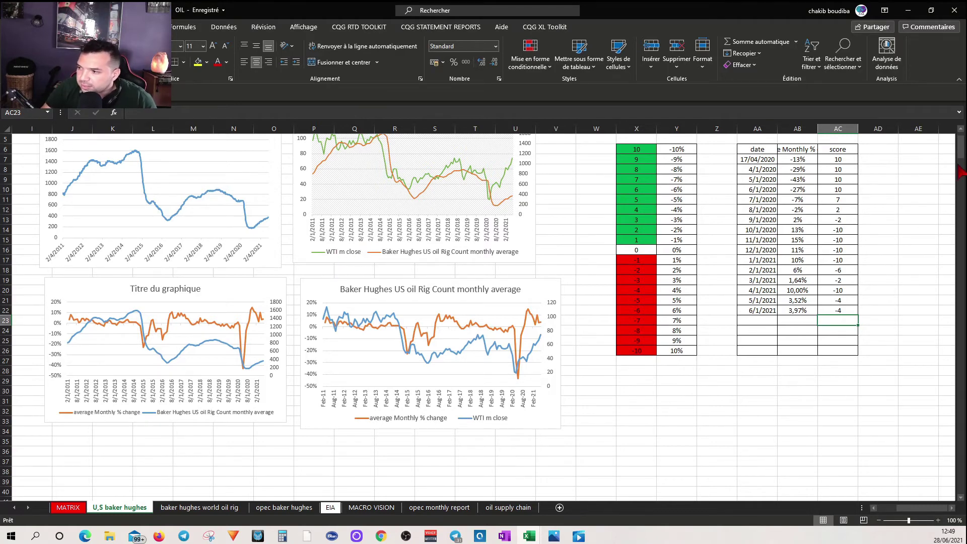
scroll(961, 152, up, 2)
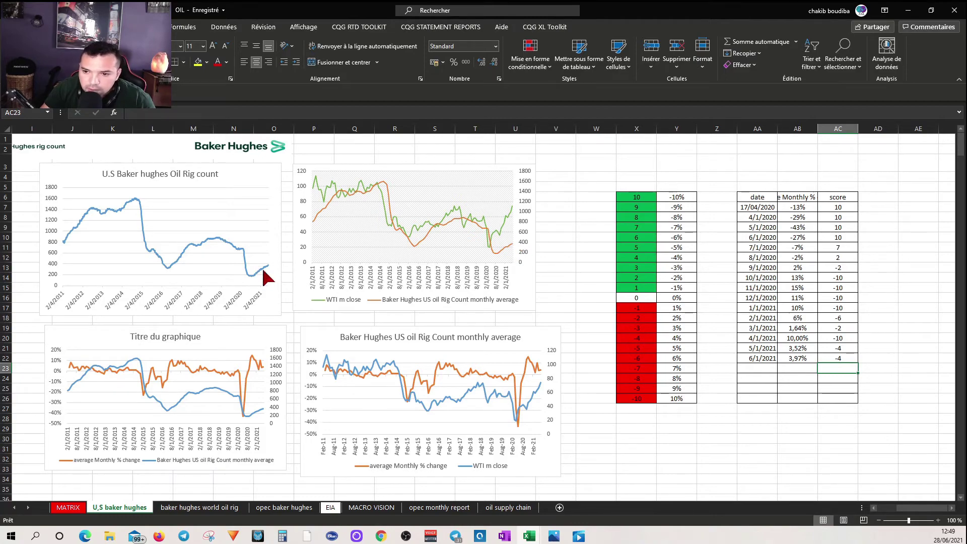
Look up the most recent weekly oil rig count at the end of the Oil weekly column.
drag(910, 508, 872, 512)
click(81, 378)
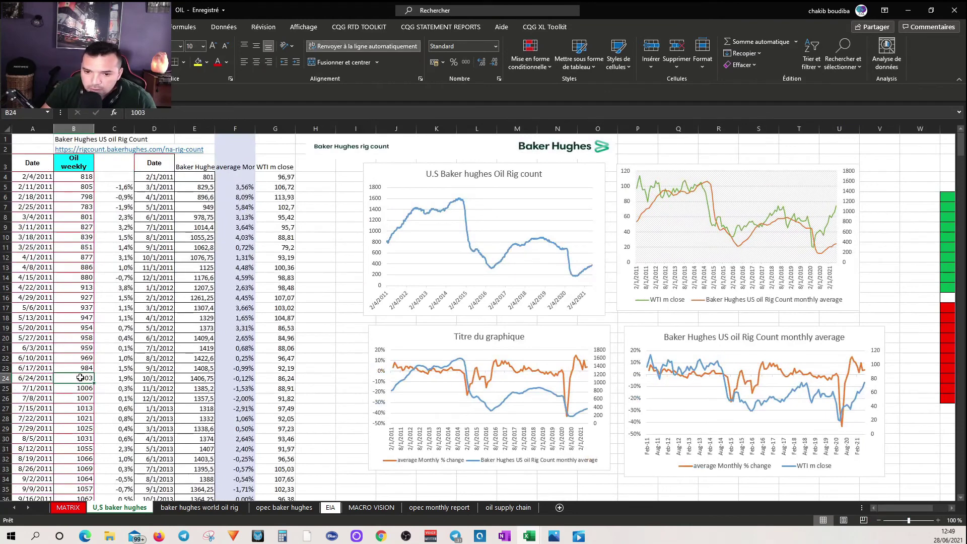
key(ctrl+Down)
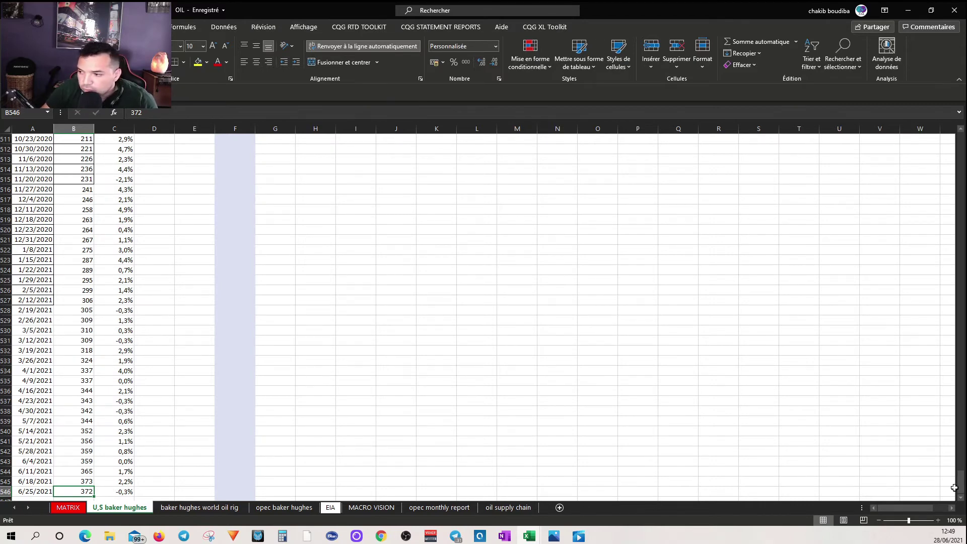
Review the 2021 monthly average rig counts and their monthly percentage changes, checking the January and April rows.
drag(961, 485, 859, 240)
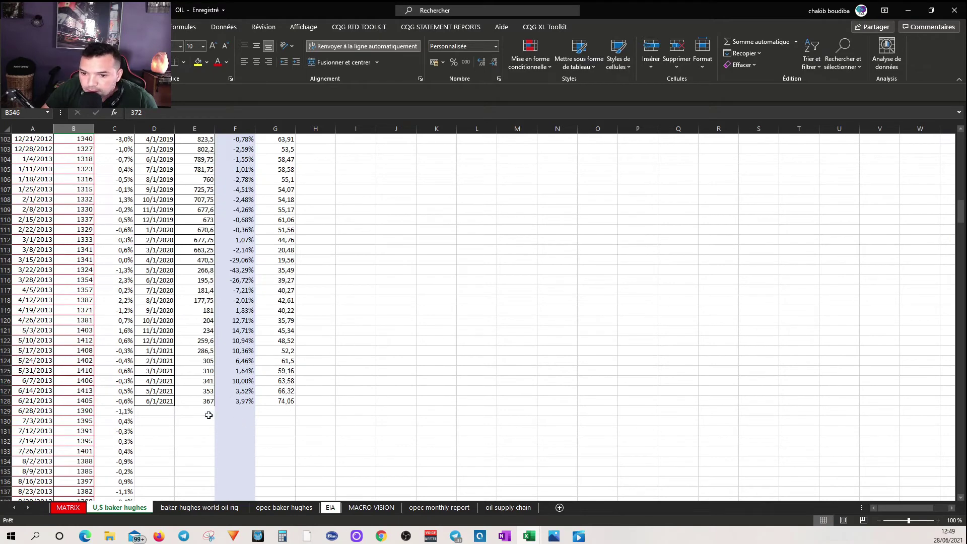
click(241, 381)
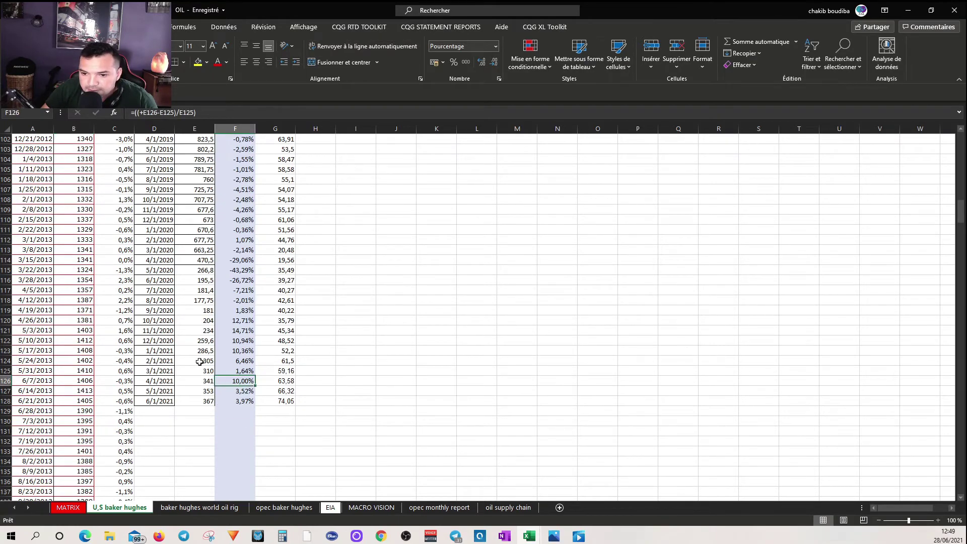
click(205, 378)
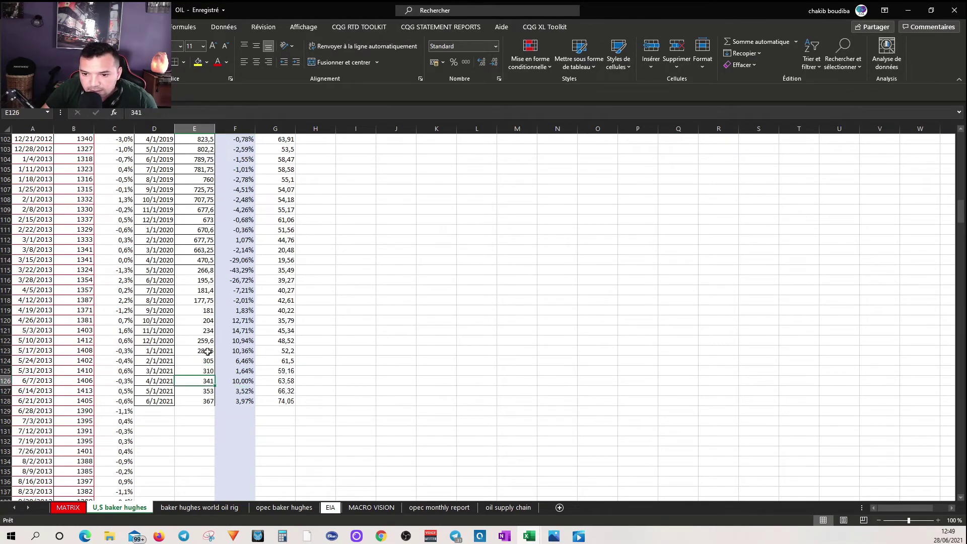
click(207, 351)
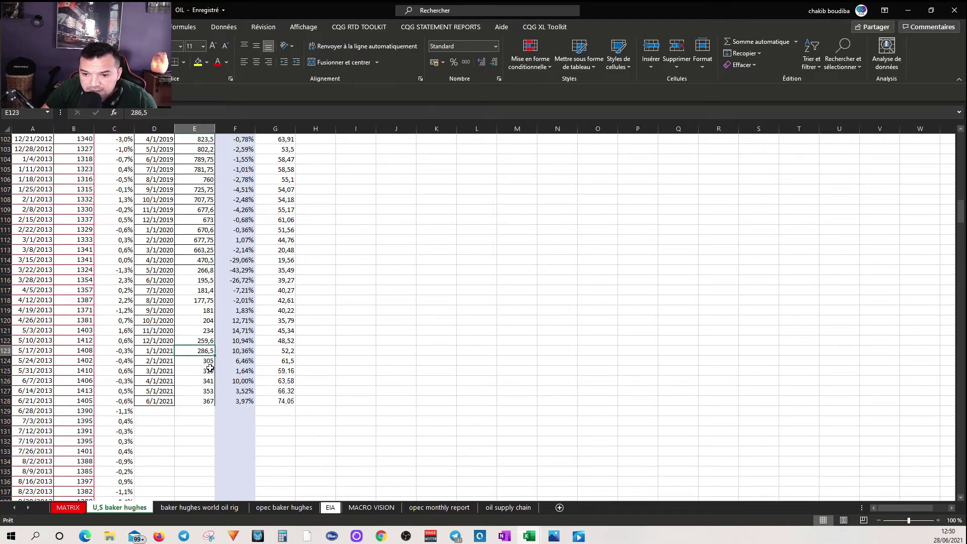
Review the February, March and June 2021 monthly average rig counts.
click(205, 362)
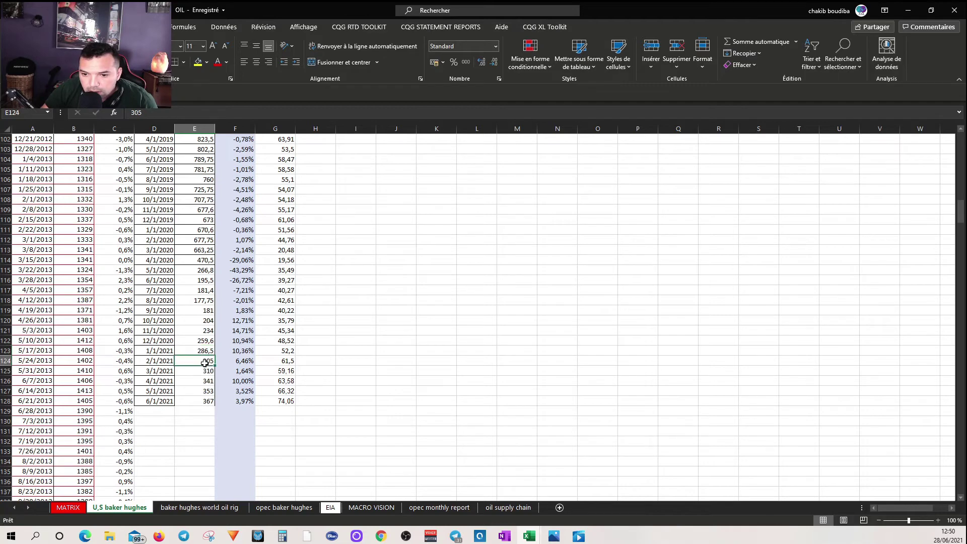
click(206, 370)
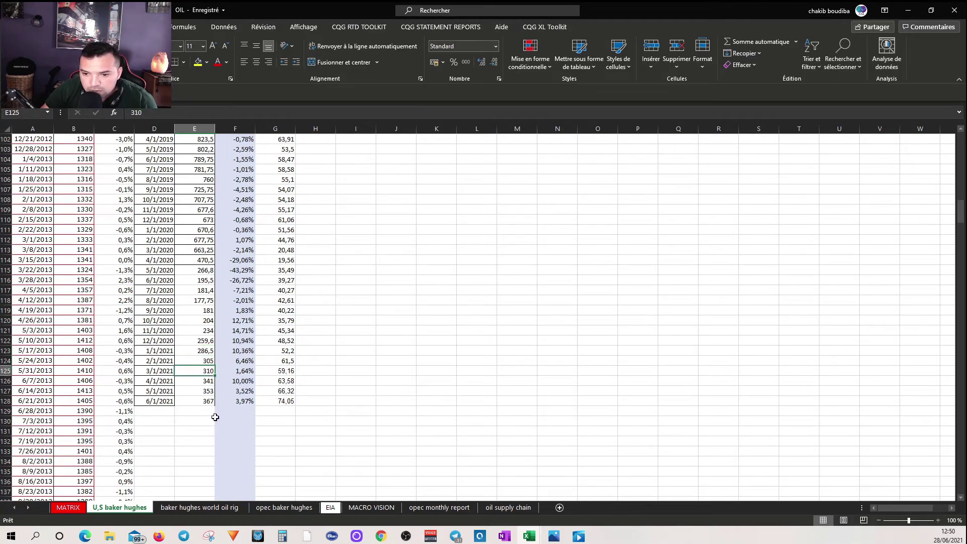
click(204, 398)
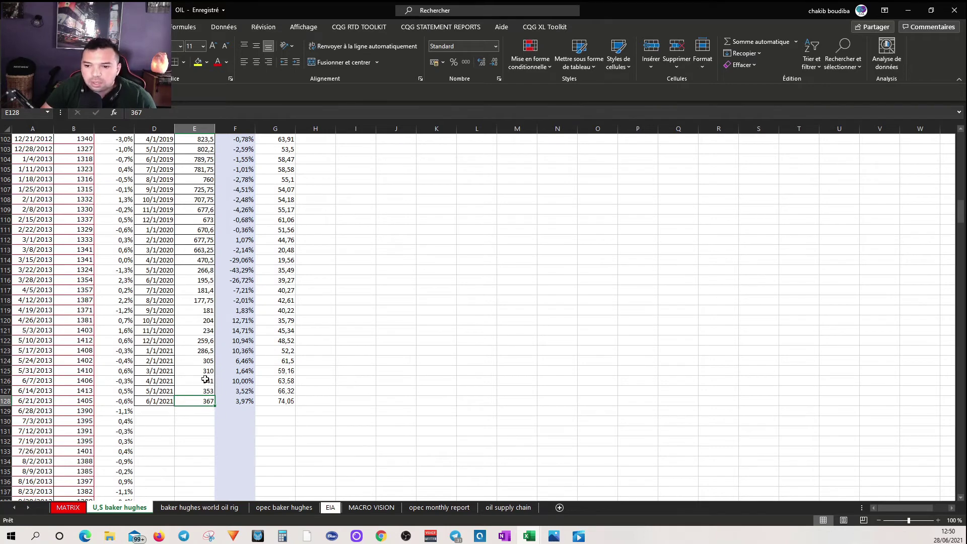
Check the WTI monthly closes from February to June 2021 alongside the rig counts.
click(292, 361)
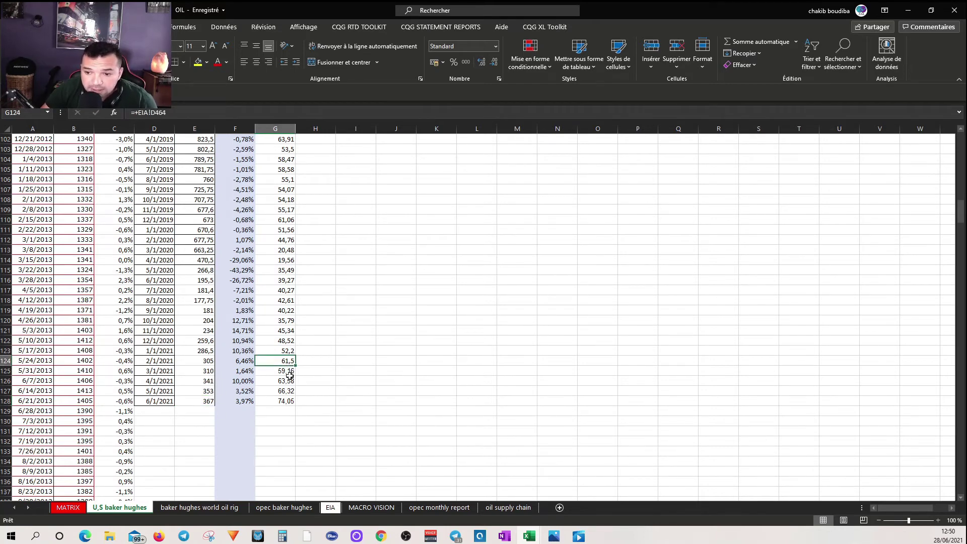
click(289, 373)
click(288, 382)
click(287, 392)
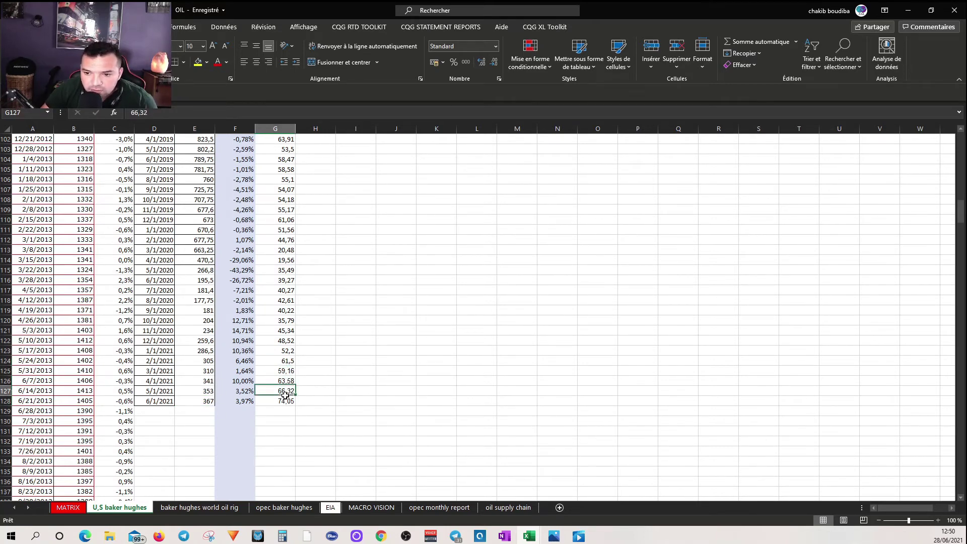
click(291, 402)
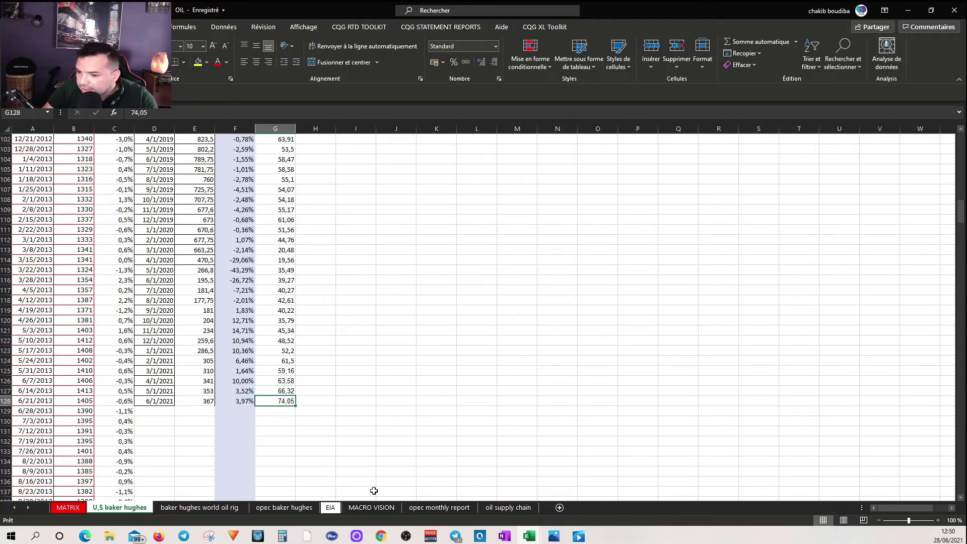
Examine the rating scale and the monthly rig count ratings beyond the charts on the U,S baker hughes sheet.
scroll(961, 215, down, 1)
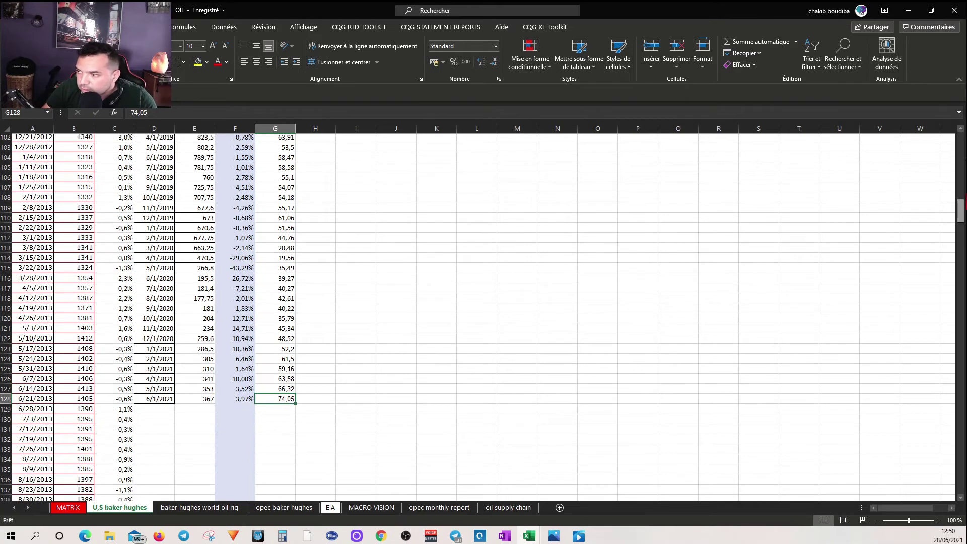
scroll(961, 214, up, 20)
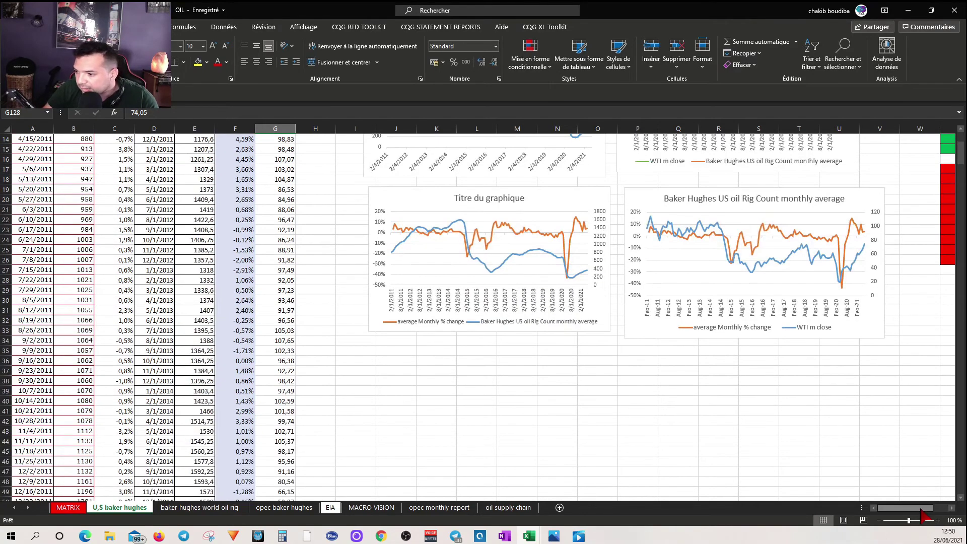
scroll(933, 514, right, 3)
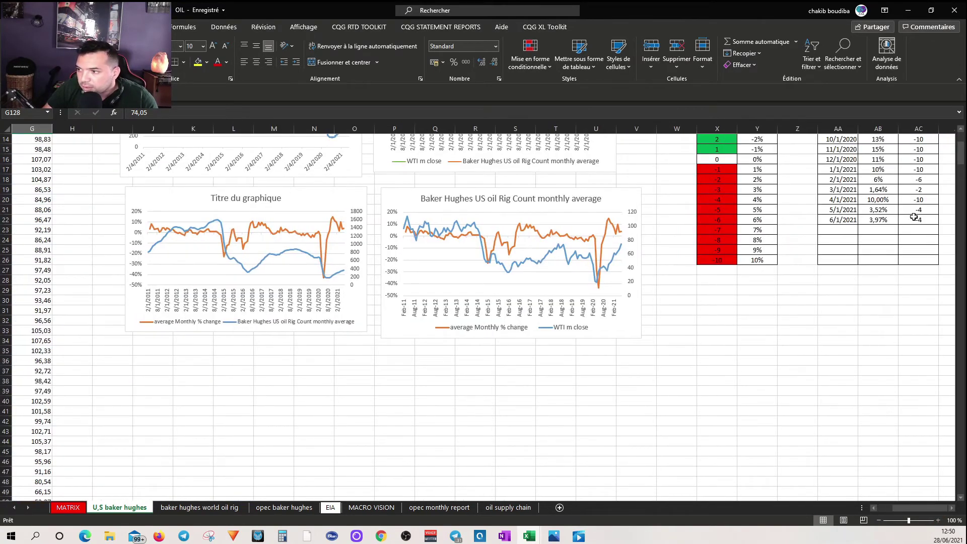
Check the total oil rating and its dated history on the MATRIX sheet.
click(68, 507)
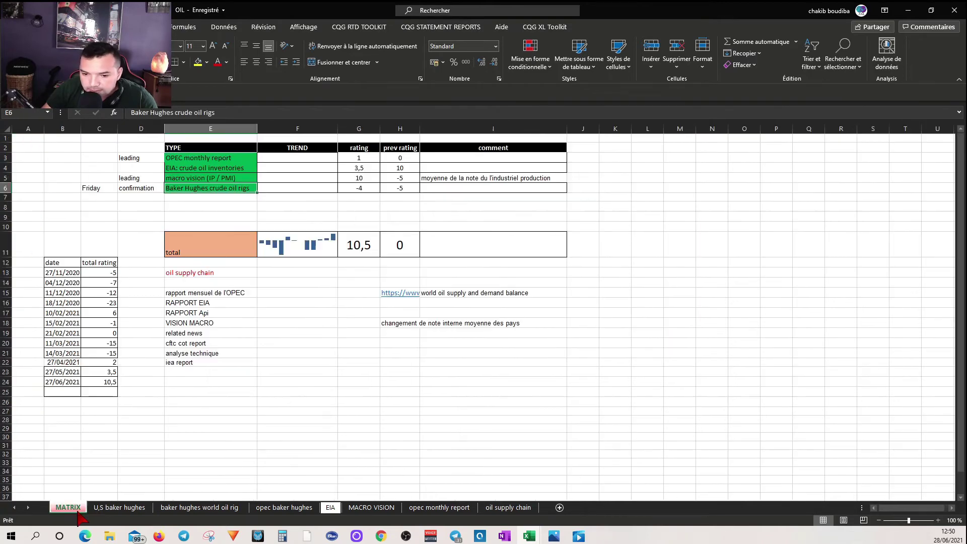
click(362, 248)
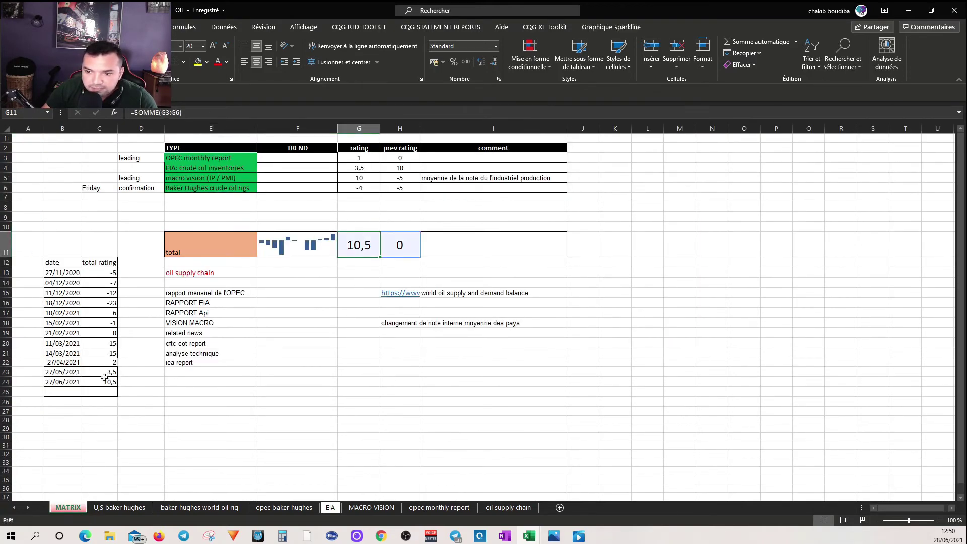
click(178, 418)
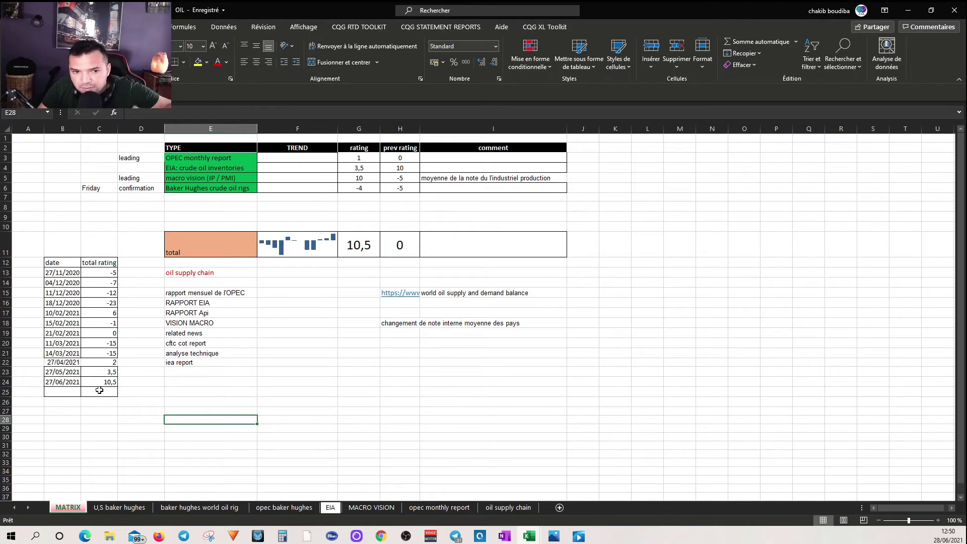
Look at the monthly CL1! crude chart in Chrome and switch to the Excel workbook containing the BEC sheet.
click(381, 535)
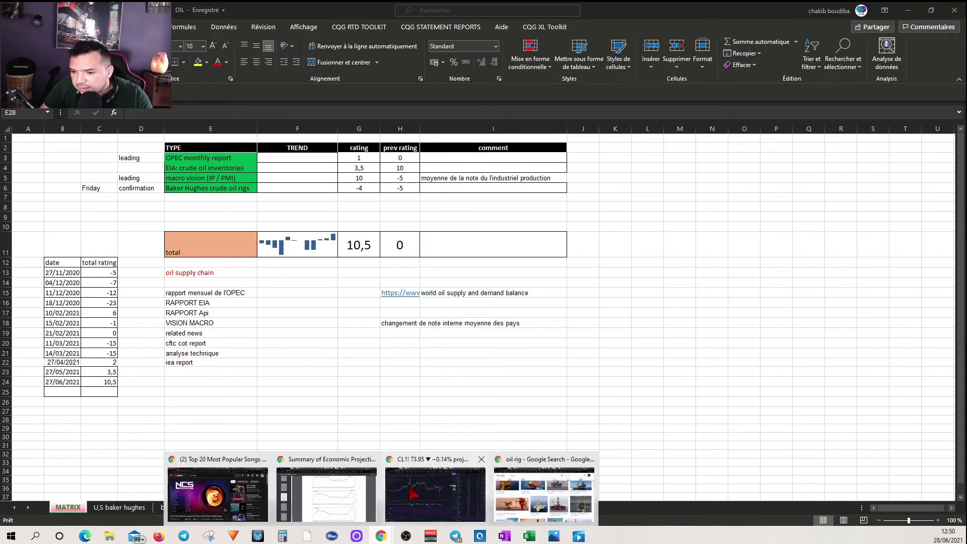
click(407, 496)
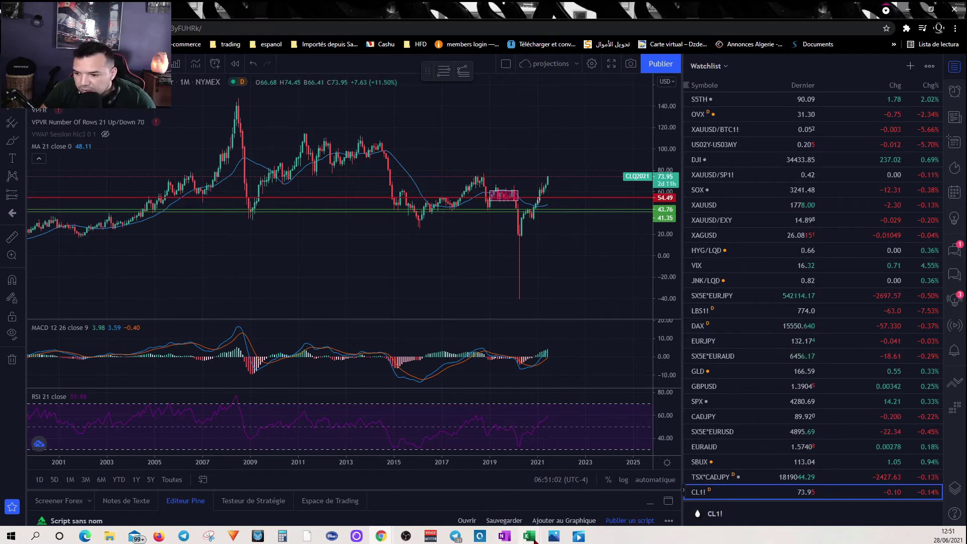
mouse_move(529, 536)
click(378, 497)
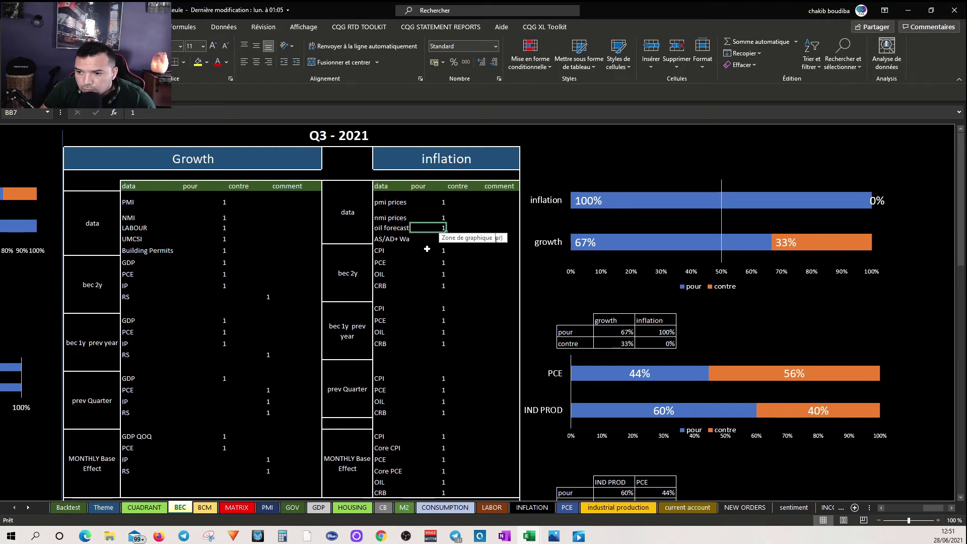
Review the Q3 2021 inflation scoring on the BEC sheet, including AS/AD, bec 2y and bec 1y prev year.
click(413, 235)
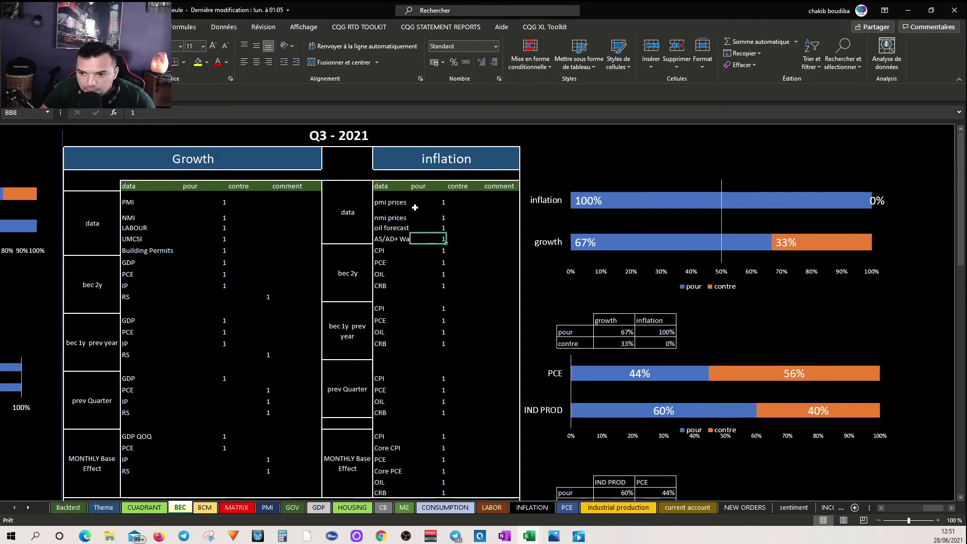
click(357, 279)
click(353, 333)
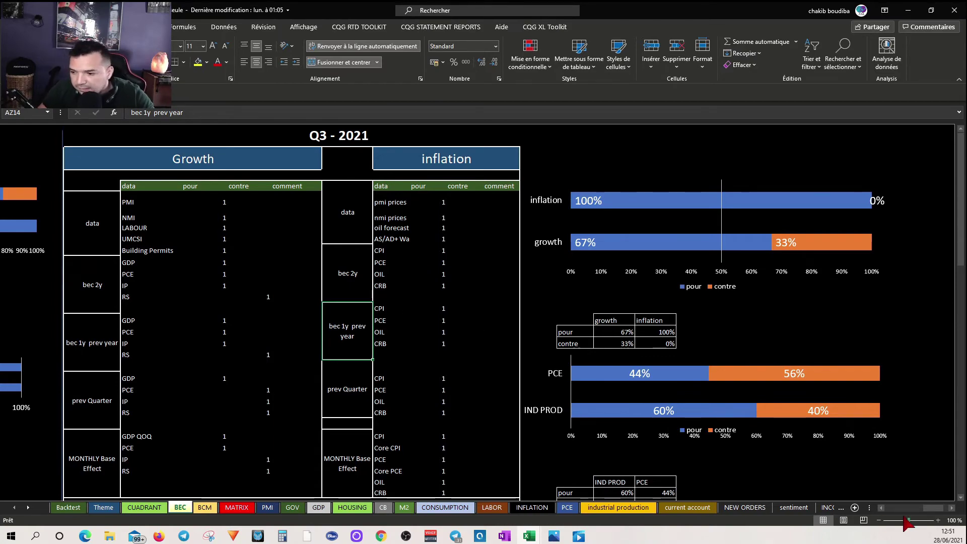
Find the quarterly INFLATION table on the BEC sheet and inspect the Q2 2021 formula for 2Y BE PCE.
drag(934, 507, 896, 508)
scroll(765, 479, down, 2)
scroll(572, 415, down, 12)
scroll(607, 447, down, 2)
scroll(601, 435, up, 6)
scroll(601, 435, up, 1)
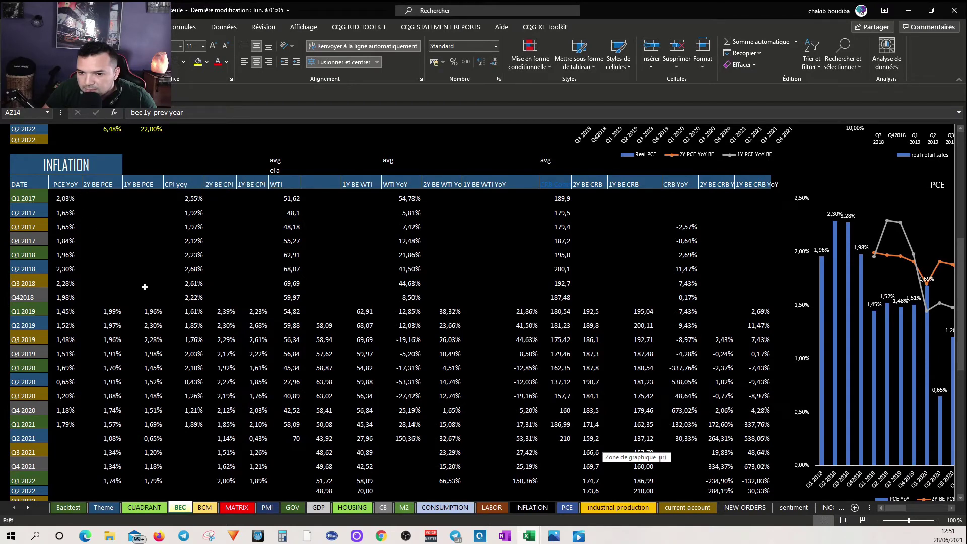
double_click(110, 444)
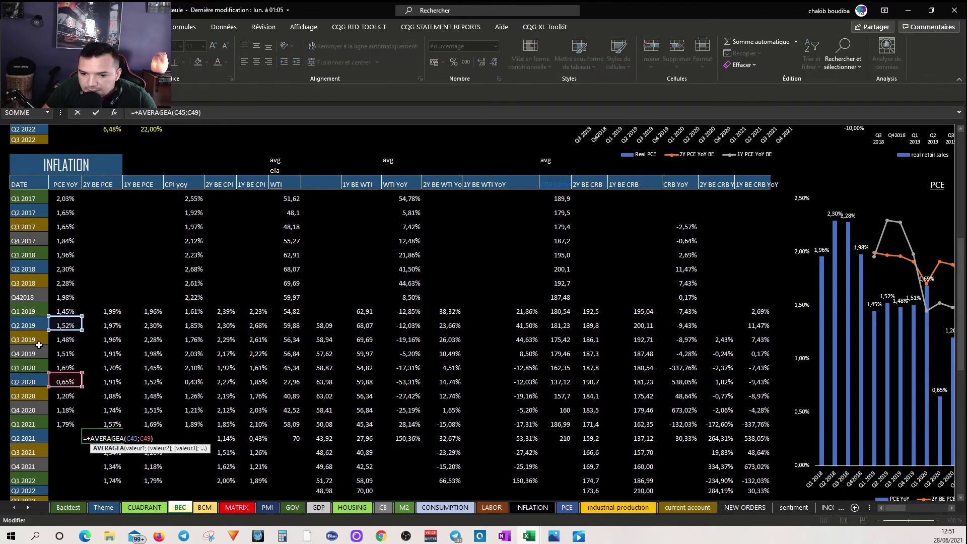